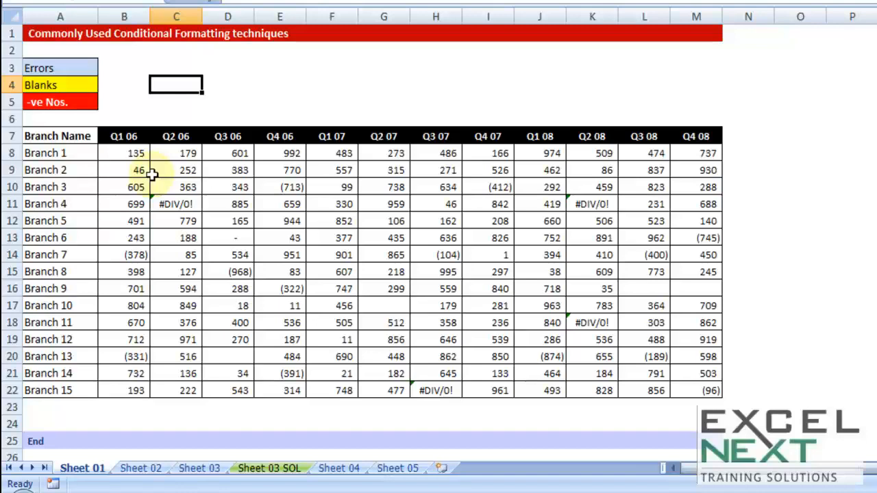
Step: Select the branch figures B8:M22 and examine the #DIV/0! error cells and the Errors legend cell
left_click_drag(86, 141, 72, 389)
left_click_drag(127, 154, 703, 392)
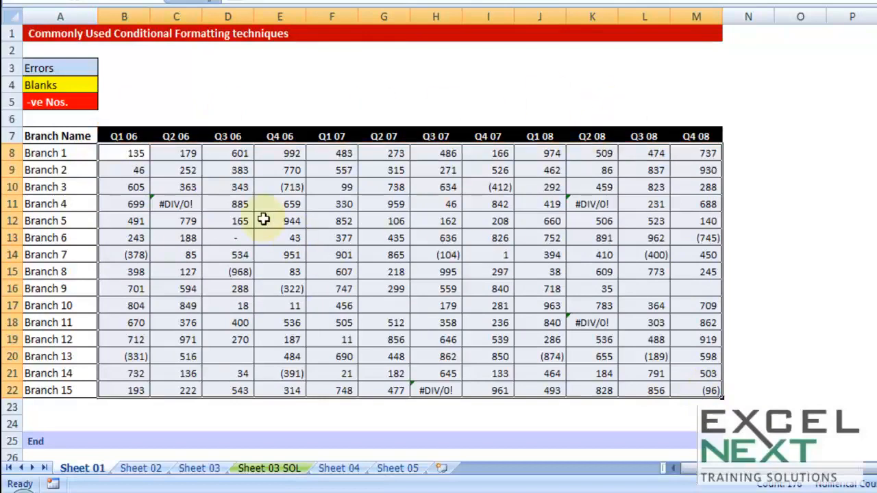
left_click(181, 204)
left_click(592, 204)
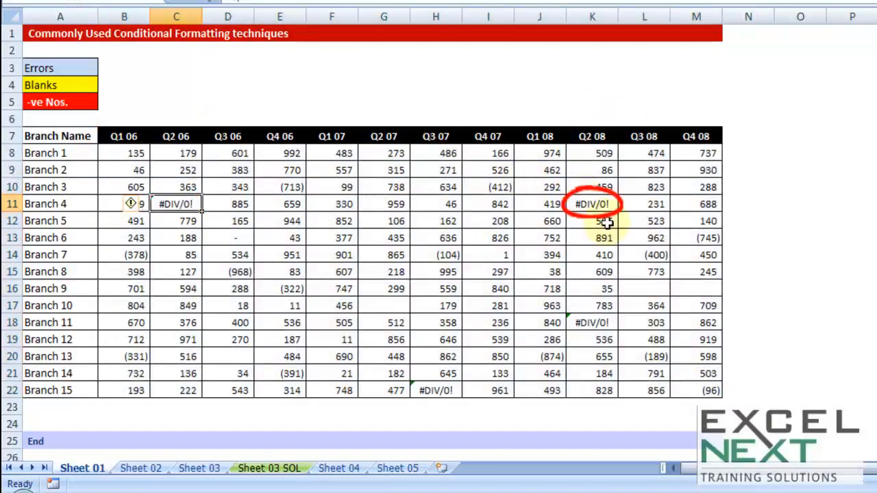
left_click(591, 323)
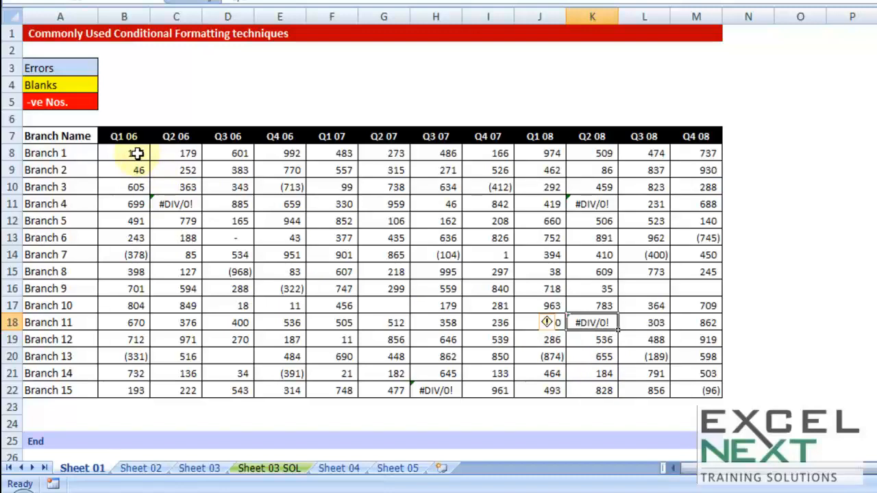
left_click(85, 68)
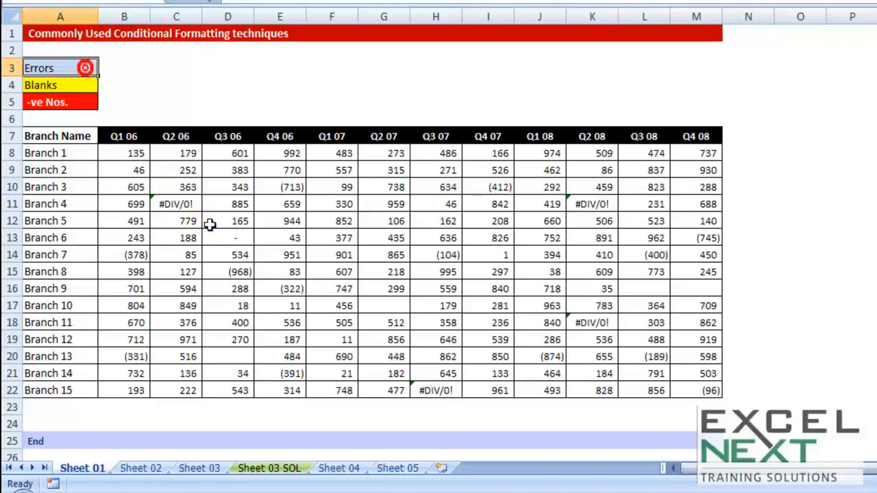
Step: Try replacing the error in C11 with 67, then undo the entry
left_click(187, 204)
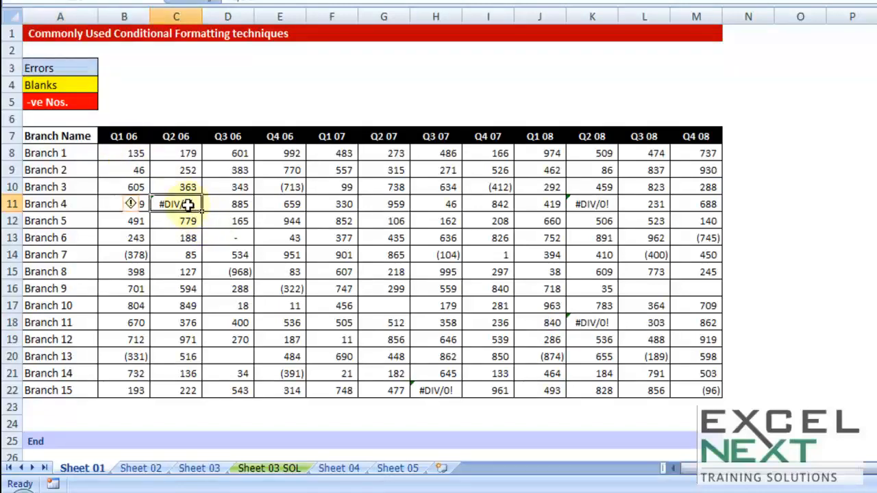
left_click(252, 2)
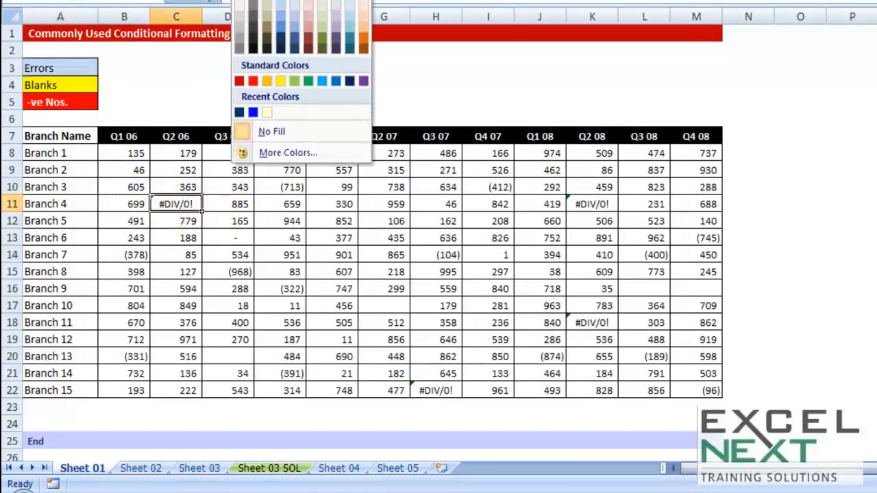
left_click(282, 6)
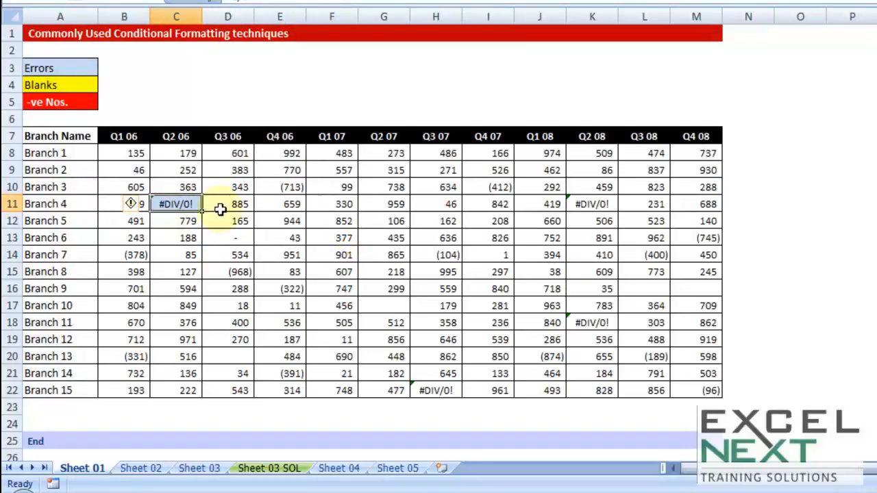
type("6")
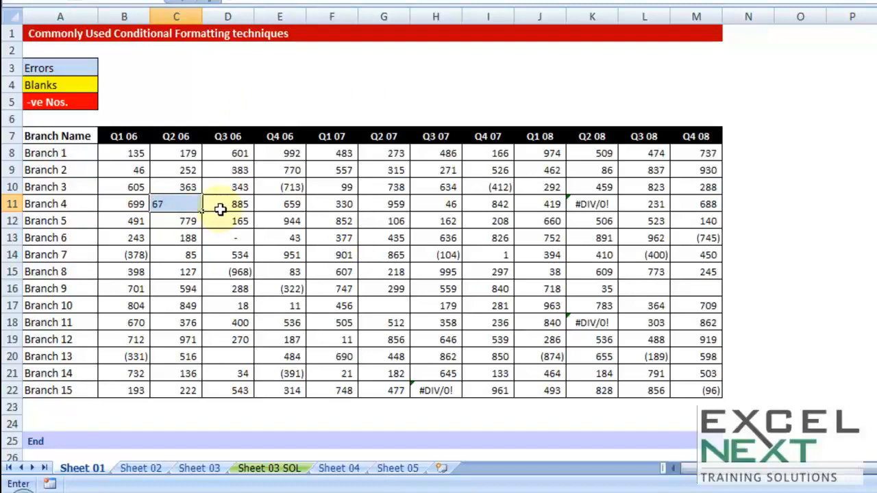
type("7")
key("ctrl+Return")
left_click(185, 203)
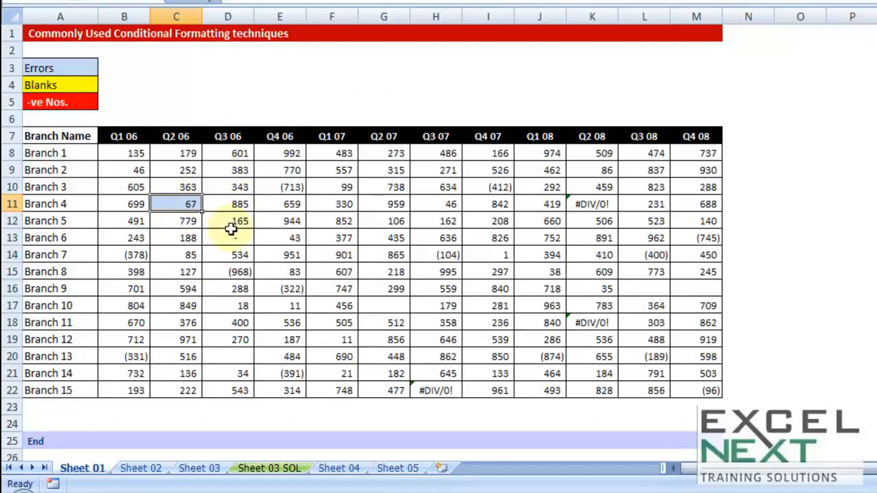
key("ctrl+z")
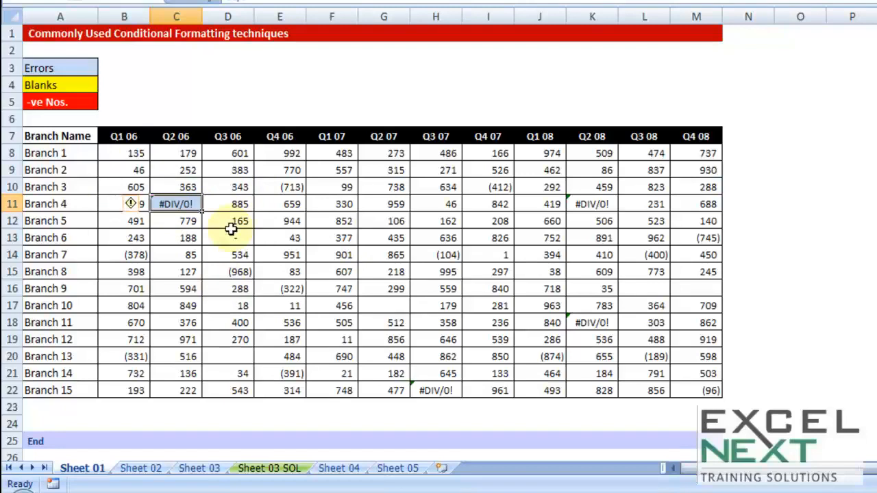
Step: Select B8:M22 and start a new conditional formatting rule of type Format only cells that contain
left_click(272, 234)
left_click_drag(133, 153, 654, 380)
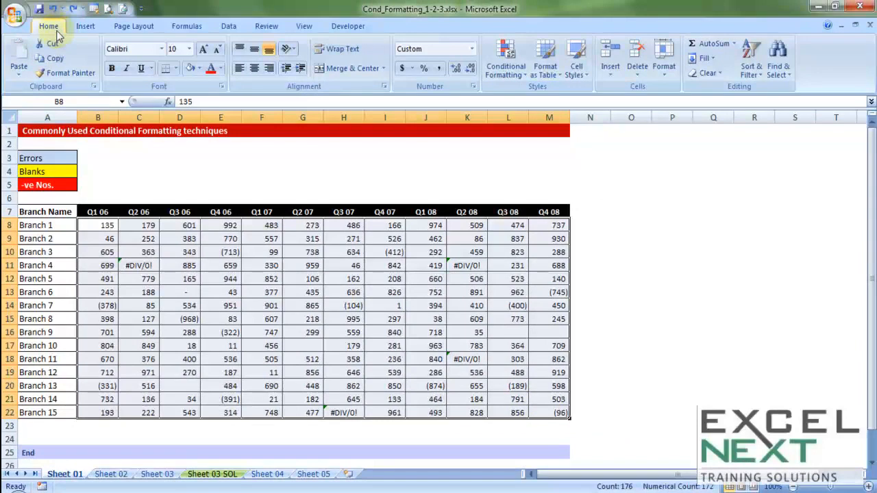
left_click(506, 72)
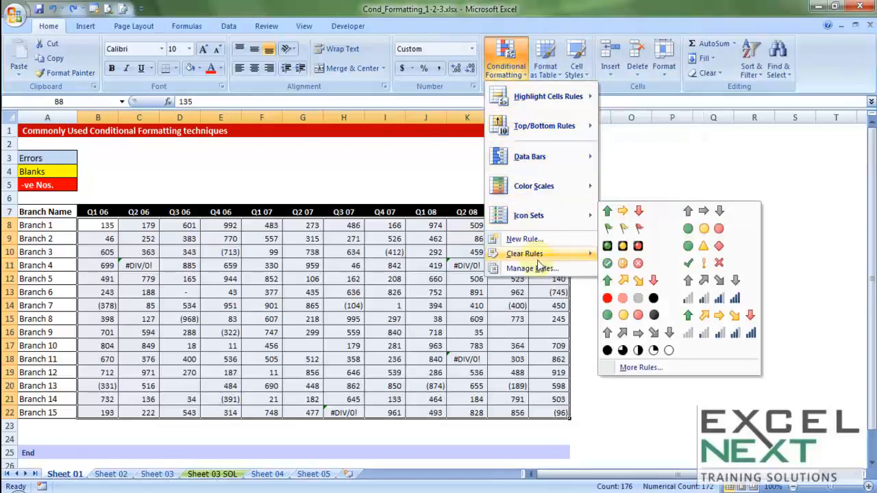
mouse_move(536, 258)
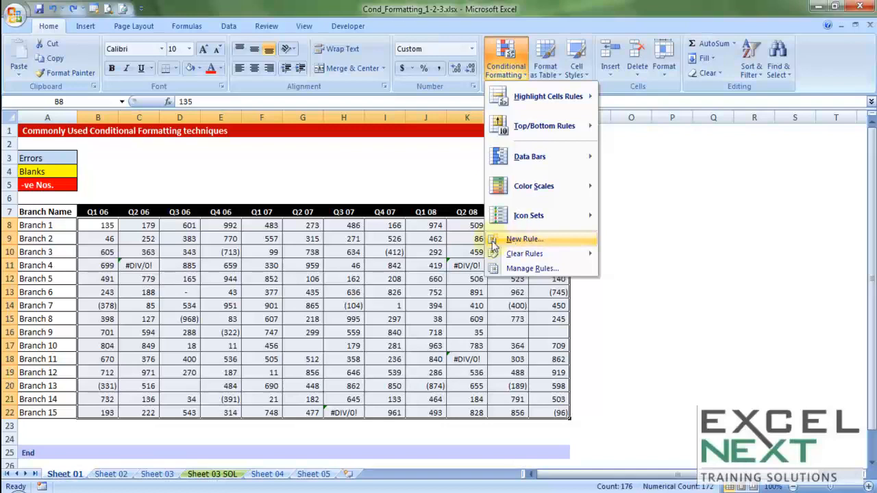
left_click(526, 239)
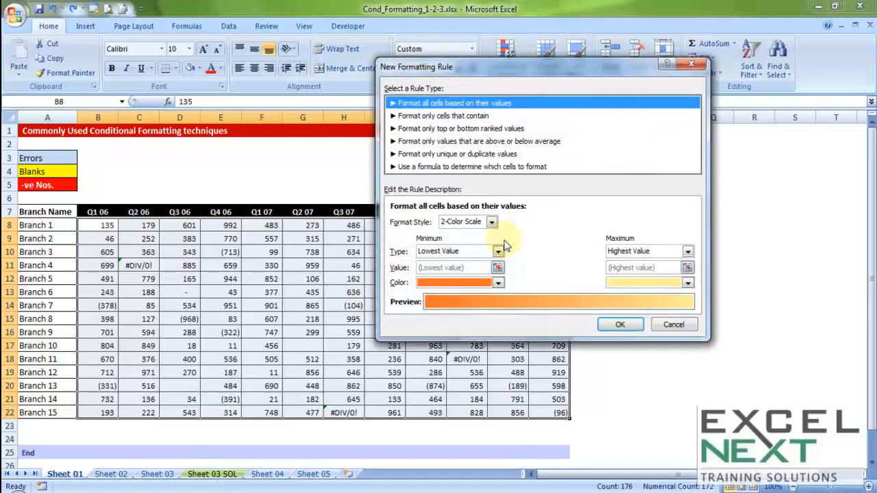
left_click_drag(457, 68, 235, 130)
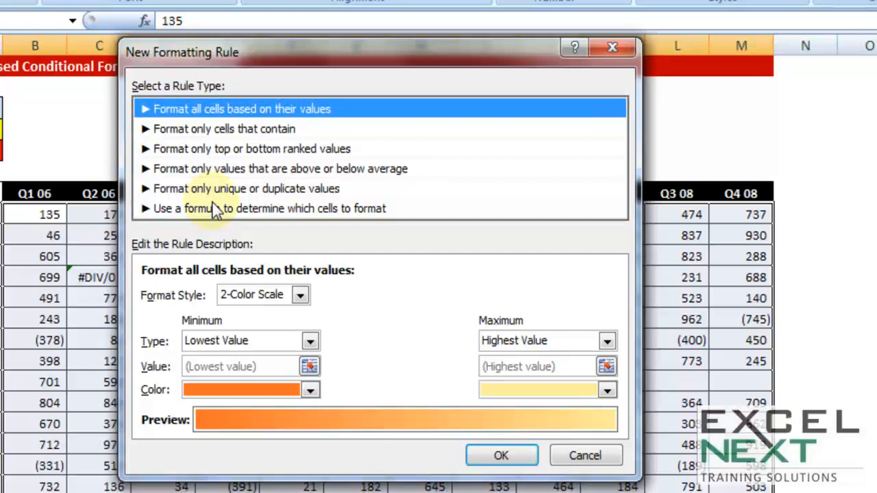
left_click(218, 130)
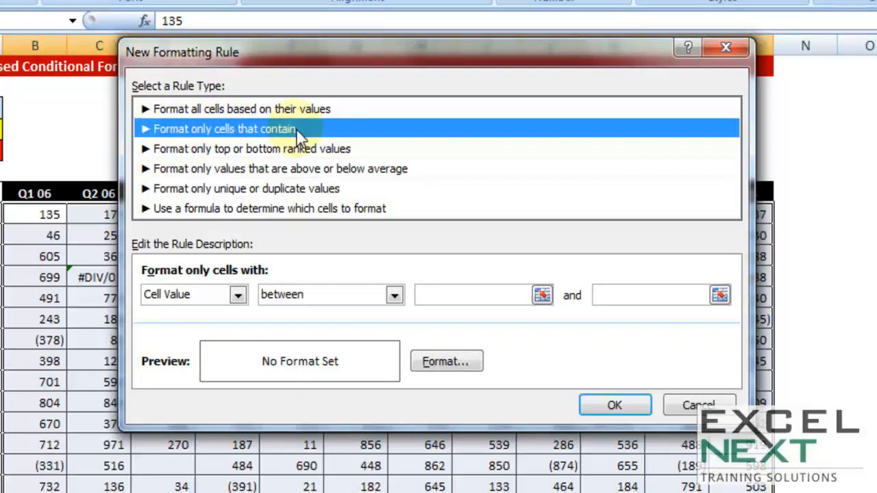
Step: Set the rule to format only cells containing Errors
left_click(238, 294)
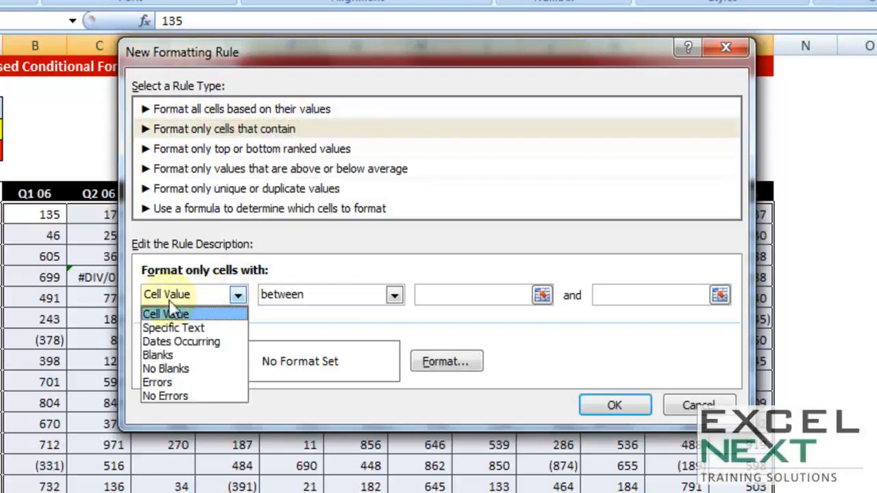
left_click(186, 314)
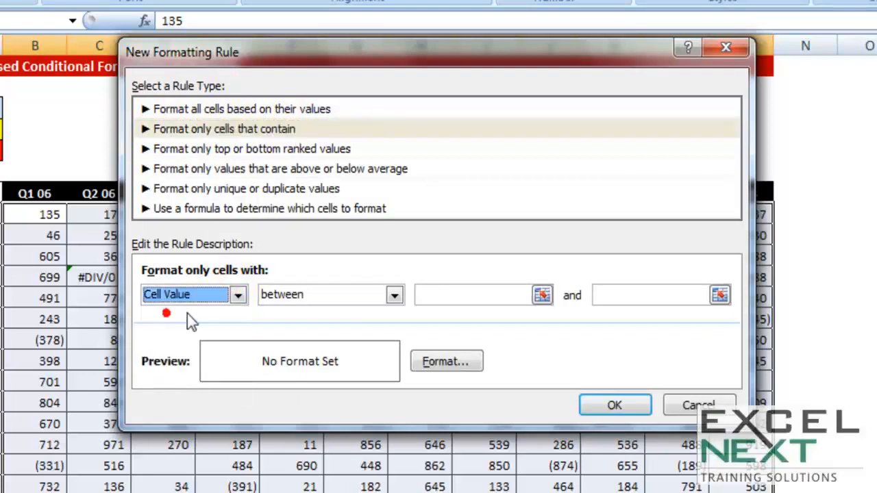
left_click(326, 297)
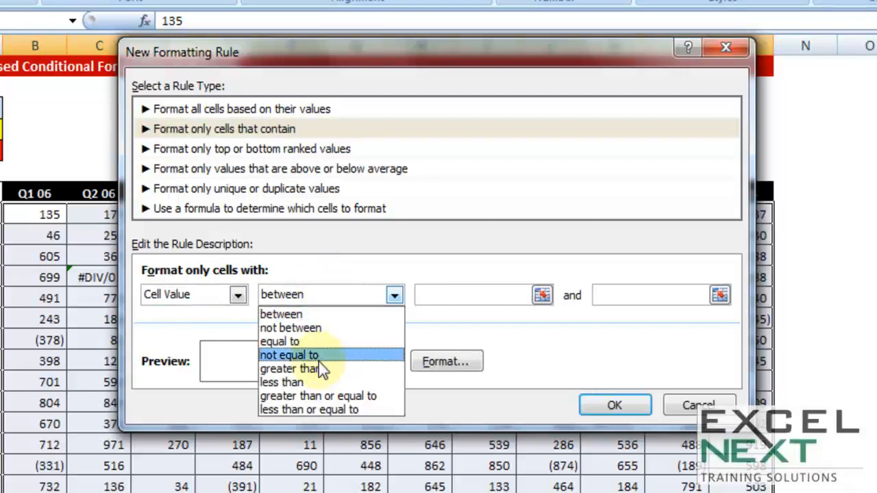
left_click(220, 294)
left_click(221, 293)
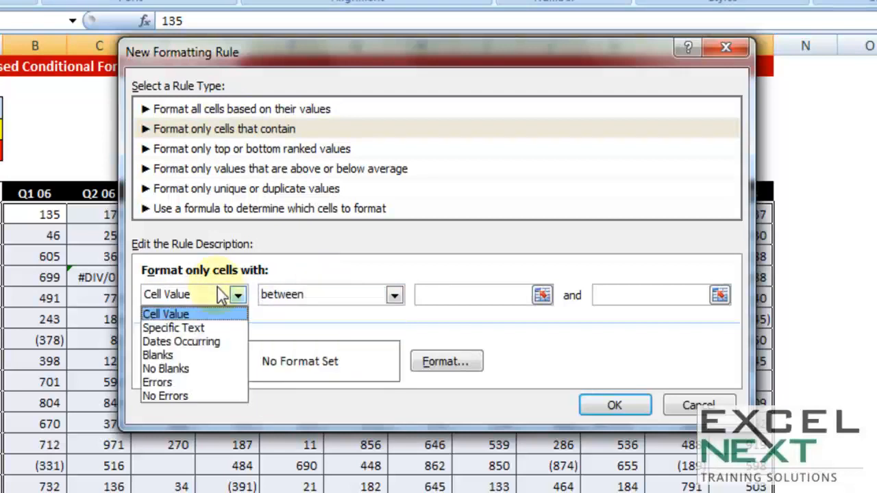
left_click(221, 293)
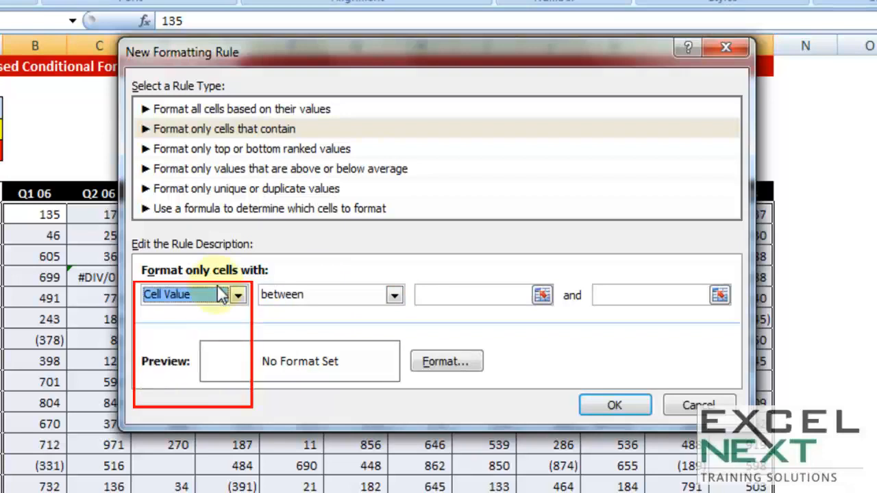
left_click(231, 294)
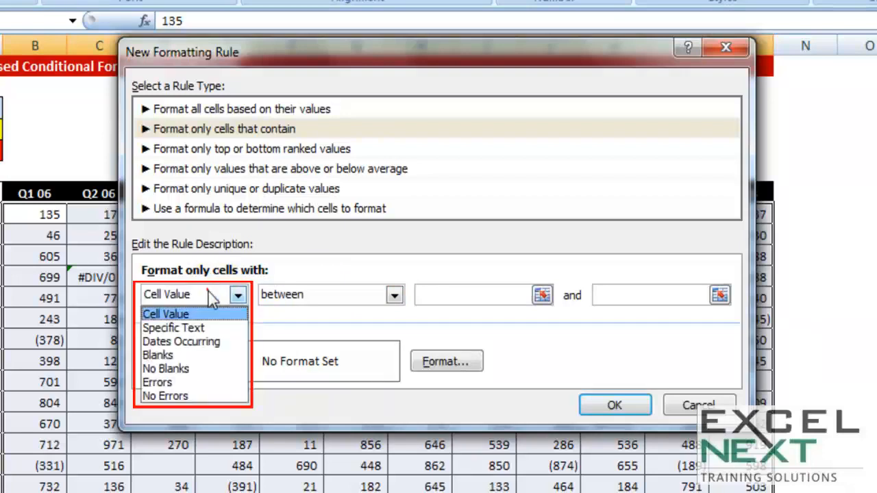
left_click(167, 381)
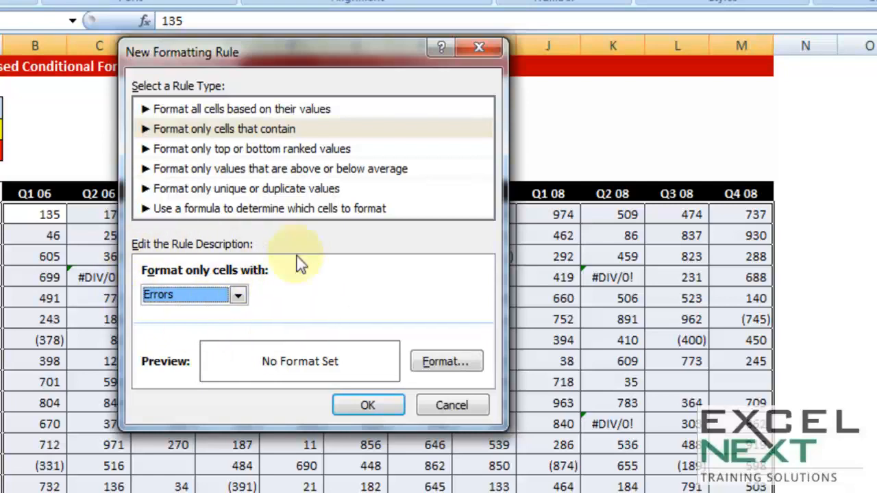
Step: Give the rule a light blue fill format and apply it to the range
left_click(450, 356)
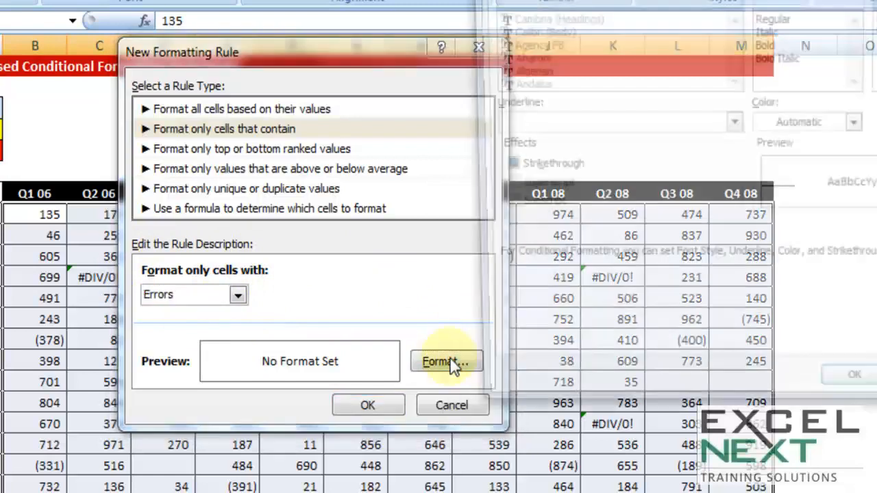
left_click_drag(608, 0, 260, 4)
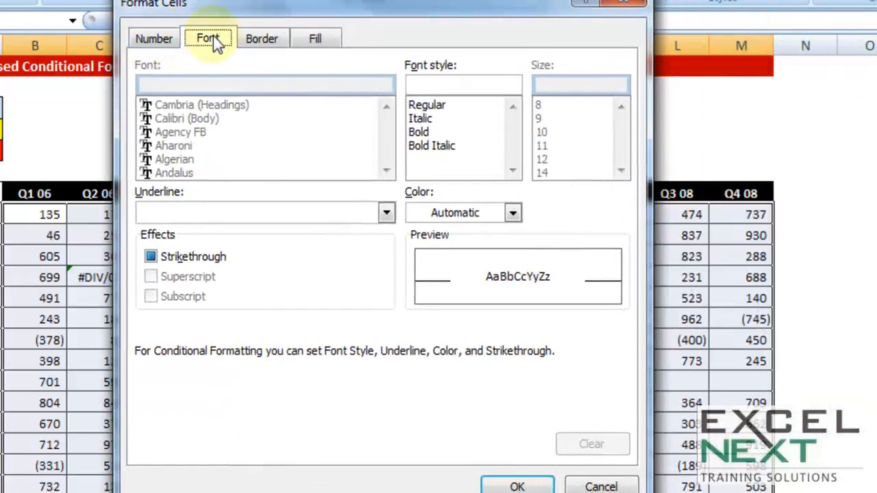
left_click(263, 41)
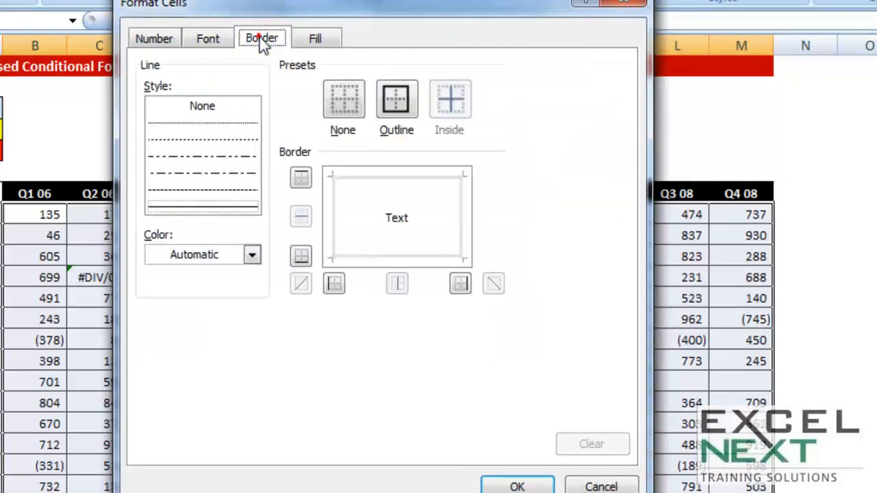
left_click(312, 38)
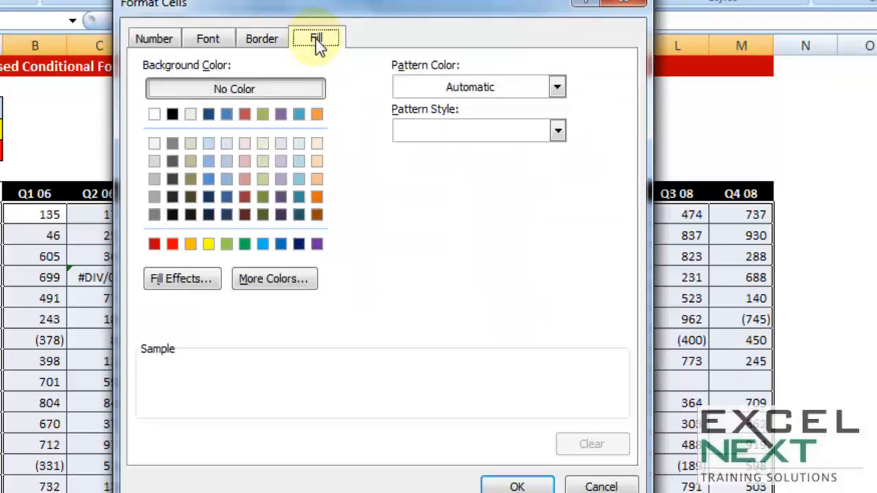
left_click(209, 143)
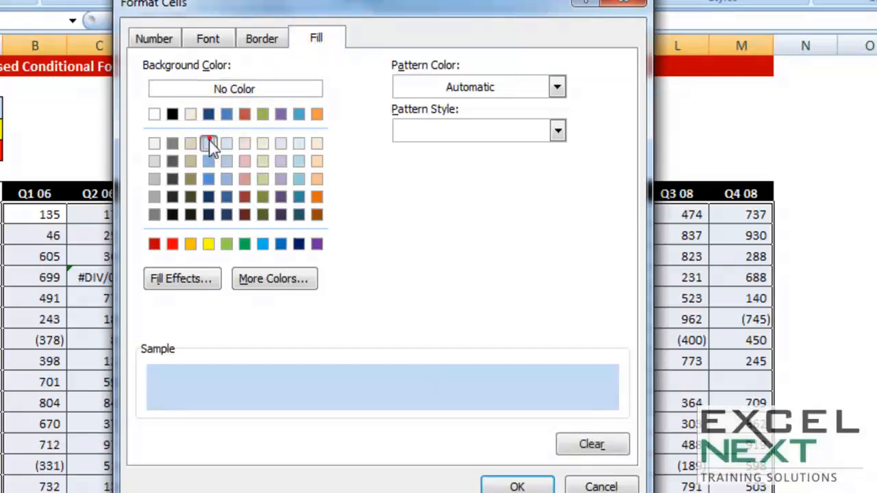
left_click(517, 487)
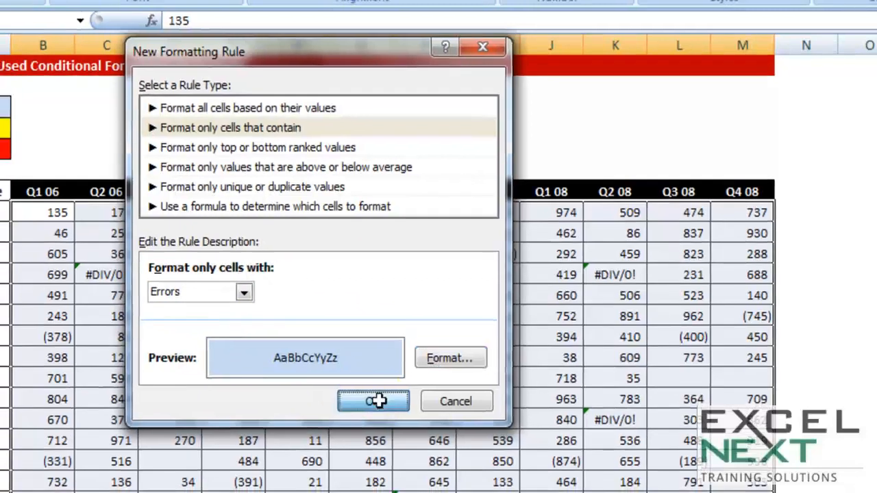
left_click(373, 406)
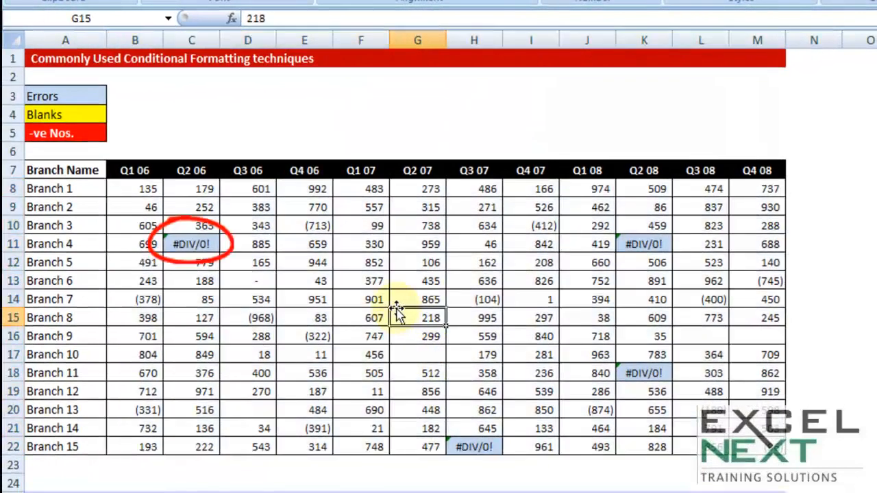
Step: Replace the error in C11 with the value 200 to test the formatting
left_click(191, 244)
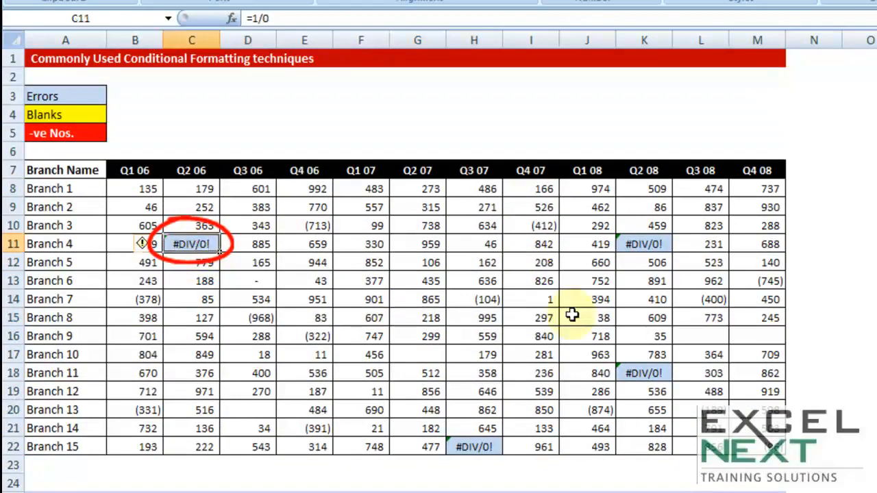
type("200")
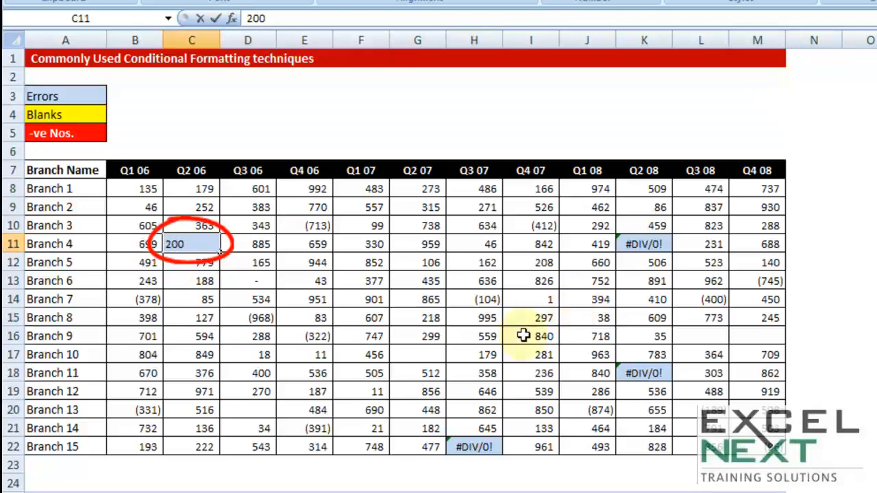
left_click(401, 317)
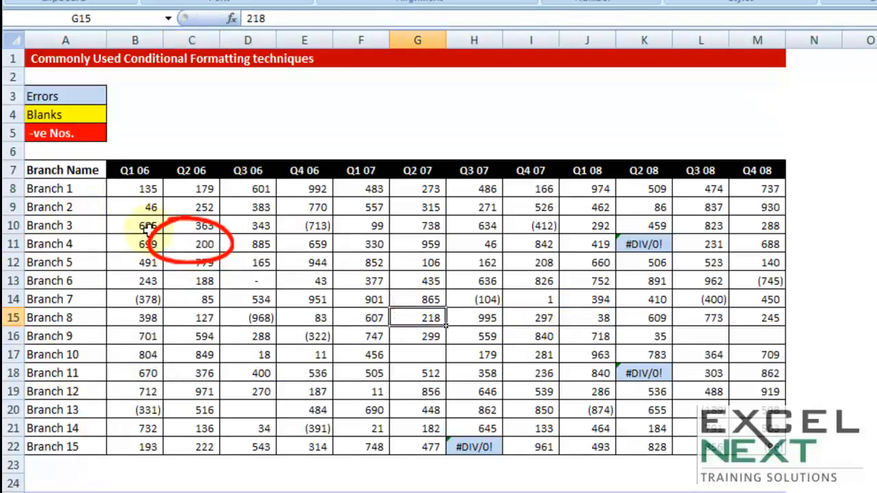
Step: Enter =2/0 in E10 to test the error highlighting, then undo both test entries
left_click(291, 227)
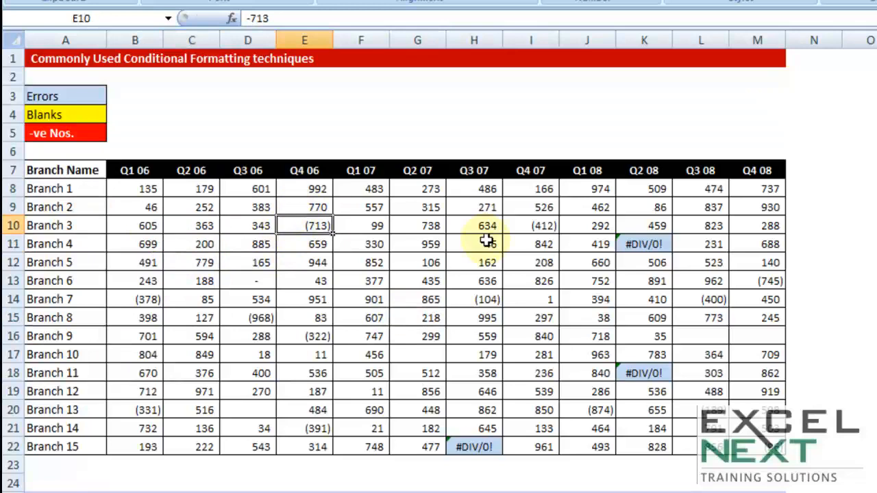
type("=2/0")
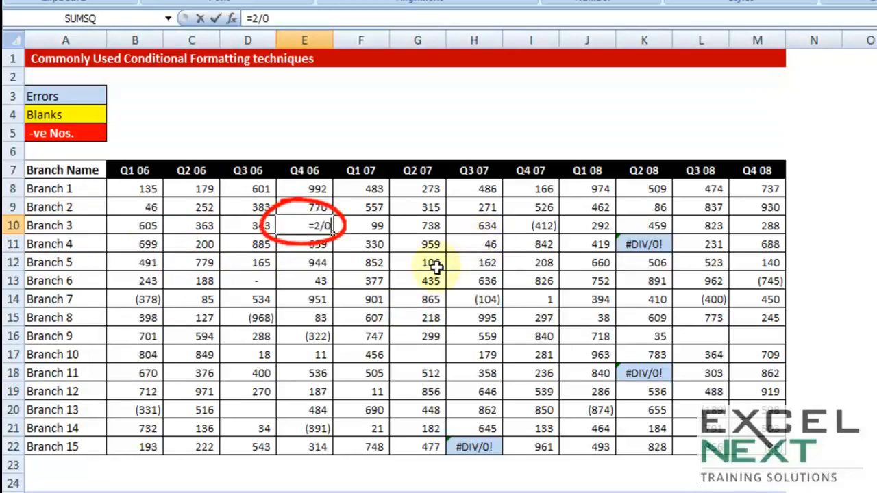
key("Tab")
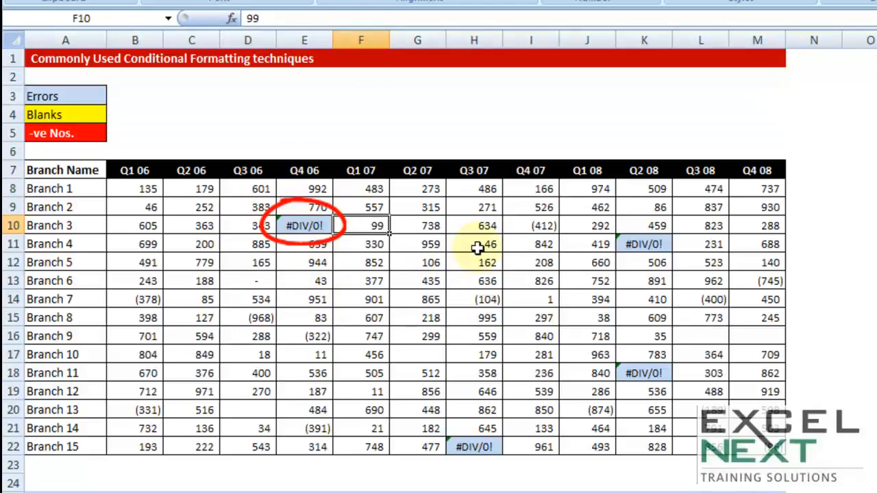
key("ctrl+z")
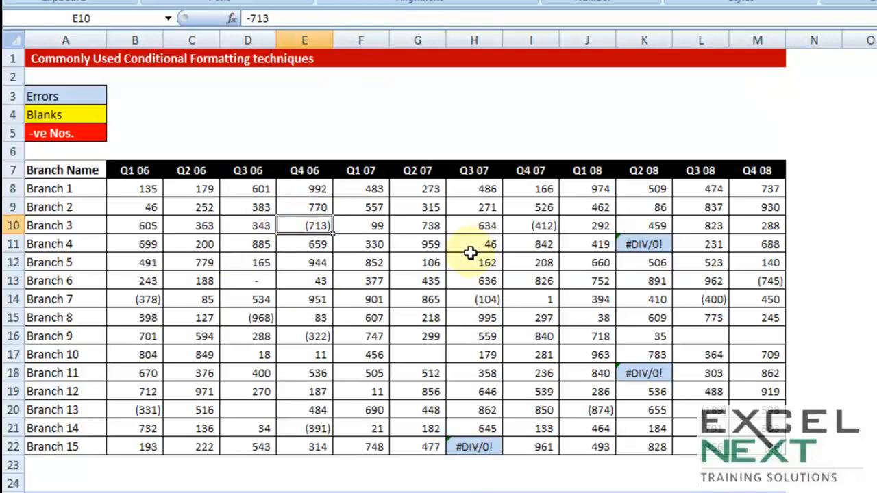
key("ctrl+z")
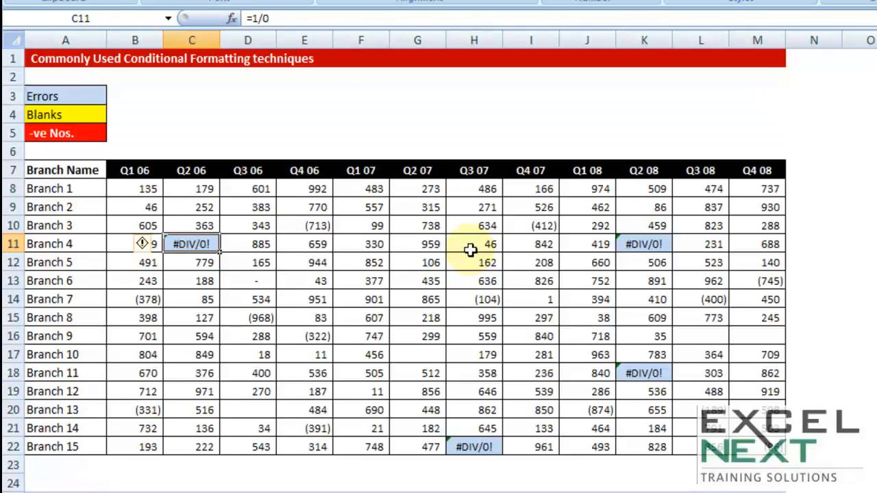
left_click_drag(133, 192, 753, 447)
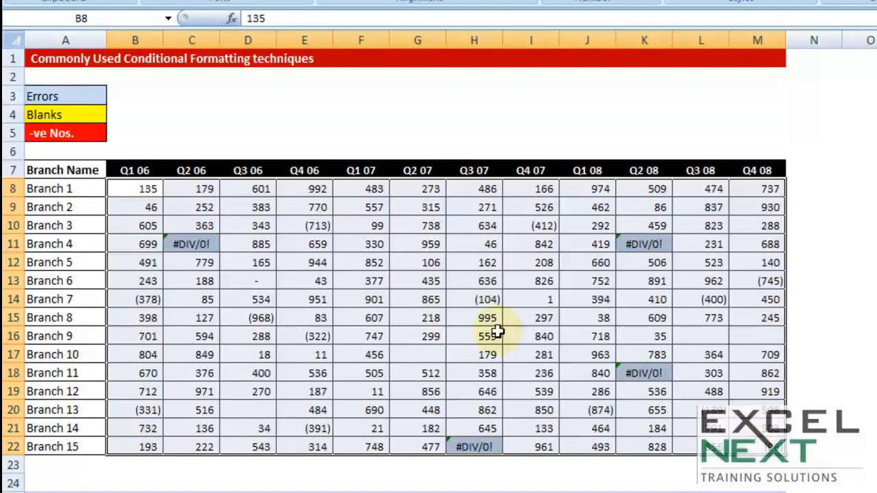
left_click(300, 117)
left_click_drag(132, 192, 751, 458)
left_click(476, 133)
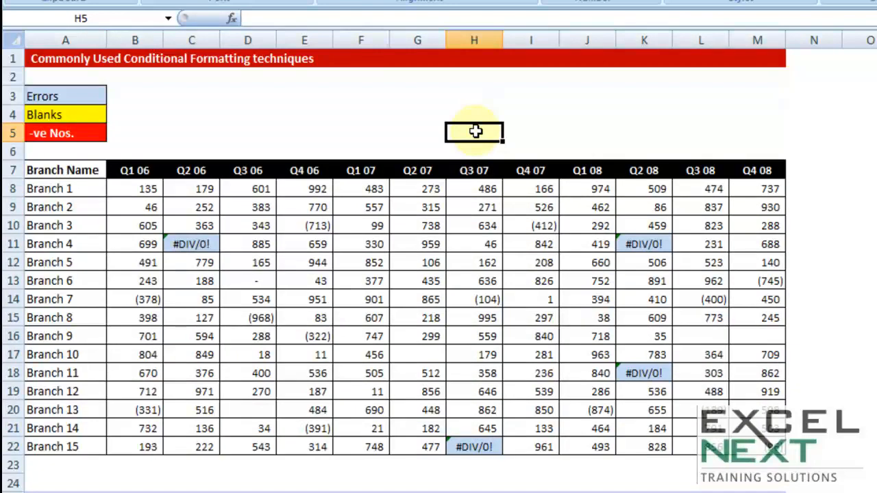
left_click(473, 117)
left_click(411, 129)
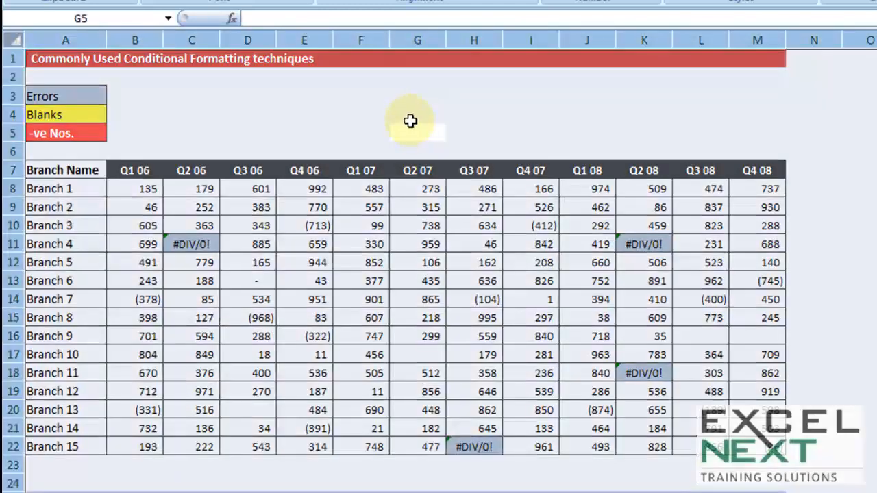
Step: Use Go To Special to select all cells that have conditional formats
key("F5")
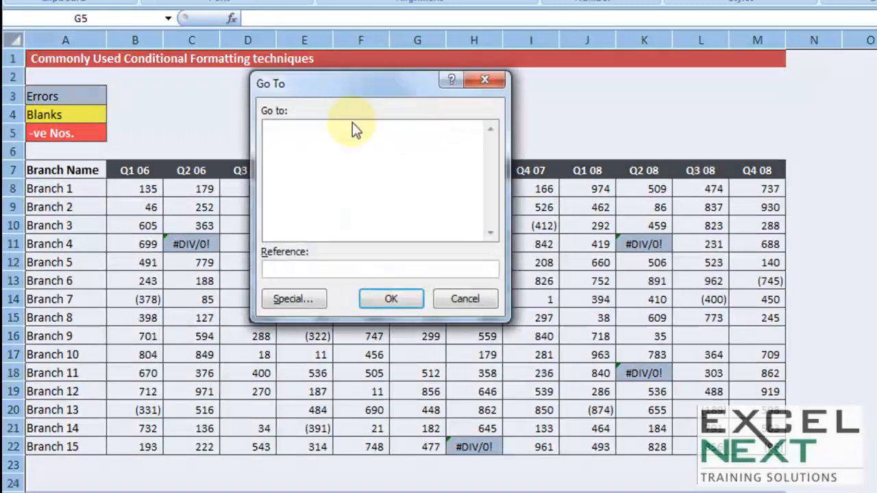
left_click(295, 300)
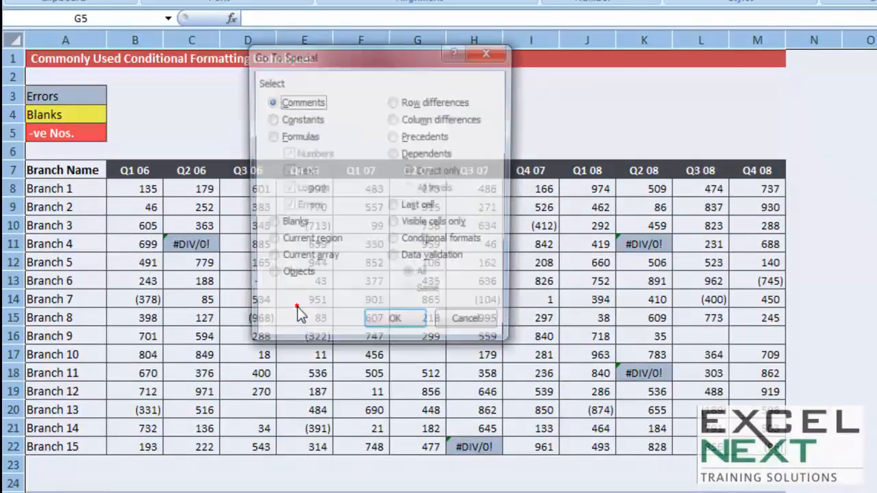
left_click(394, 242)
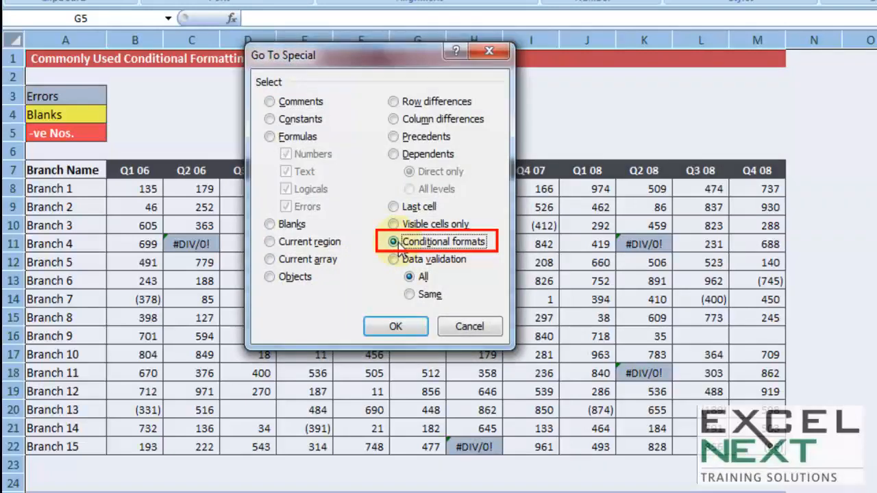
left_click(397, 327)
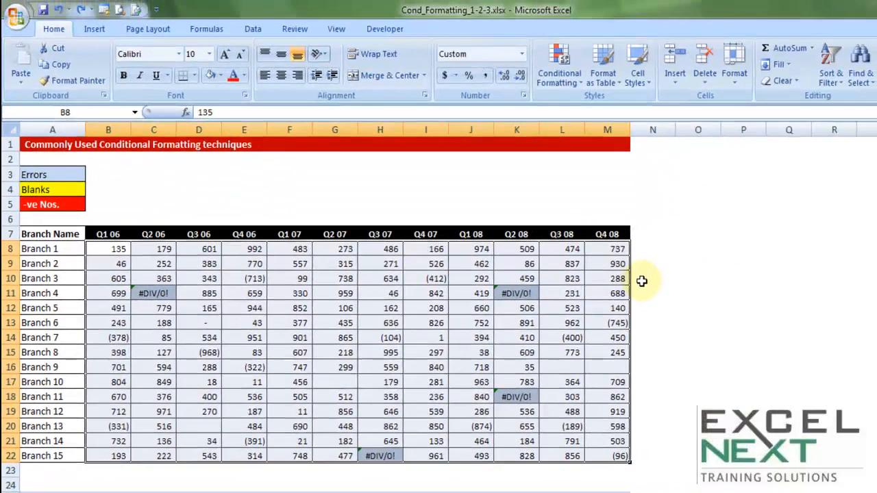
Step: Edit the Cell contains an error rule in the Rules Manager to use a light peach fill
left_click(553, 79)
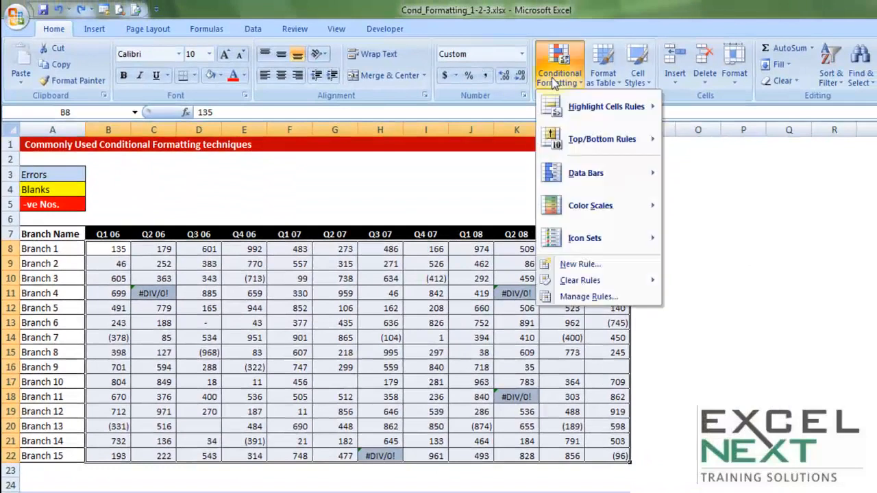
left_click(580, 297)
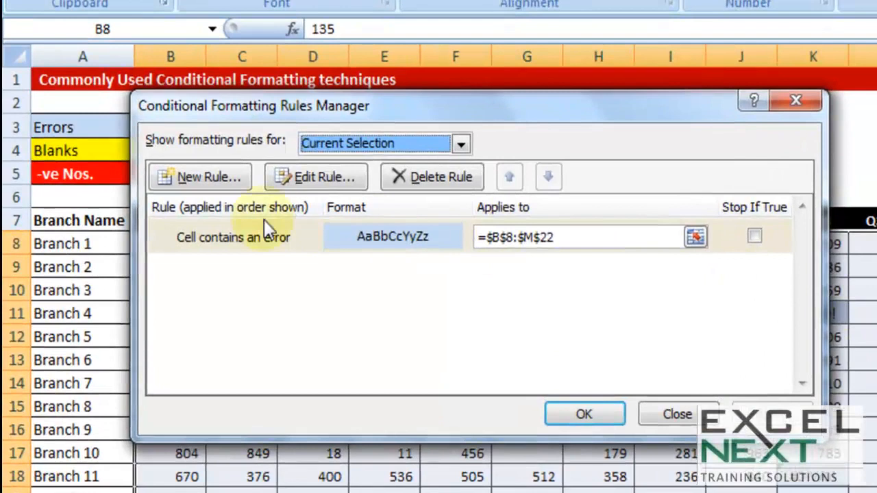
left_click(224, 240)
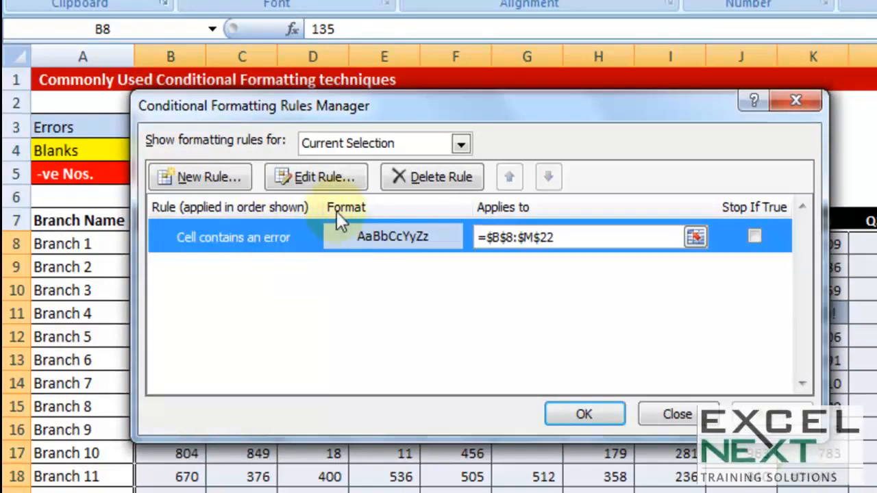
left_click(333, 180)
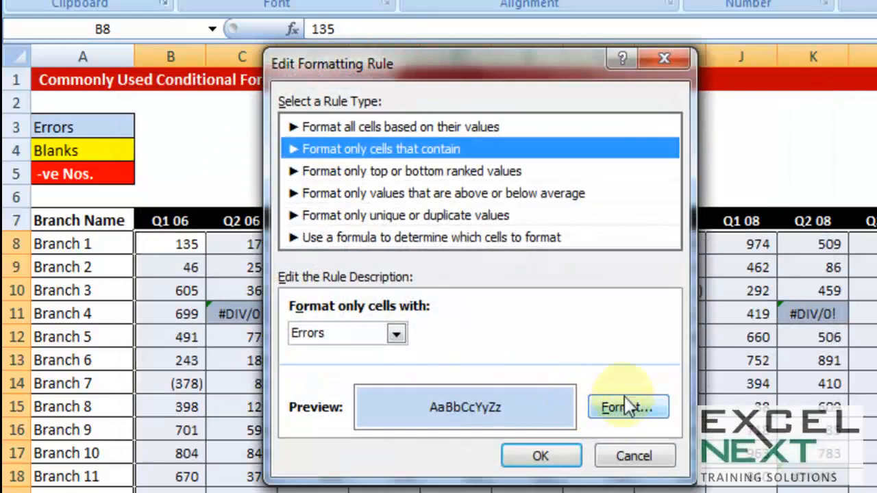
left_click(601, 409)
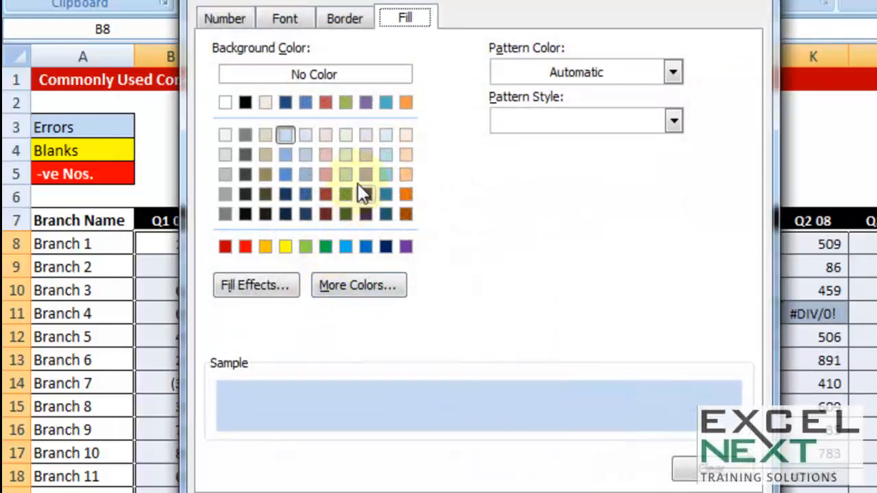
left_click(404, 155)
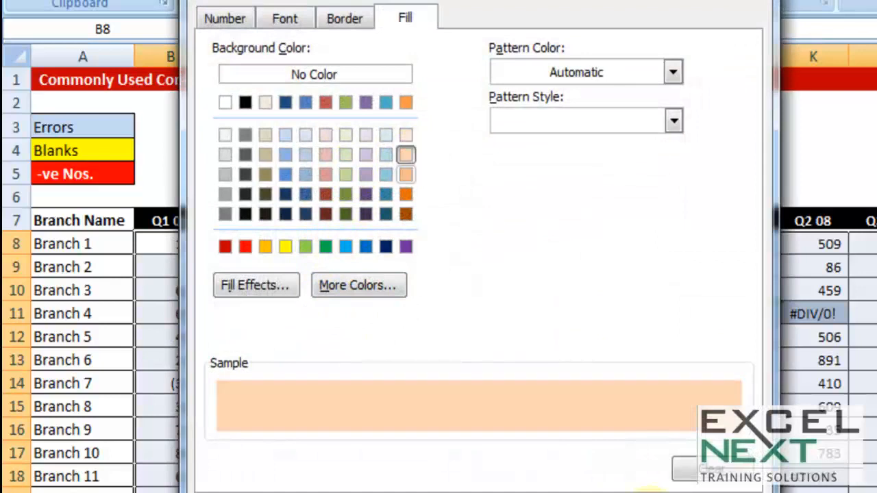
left_click(617, 492)
left_click(576, 458)
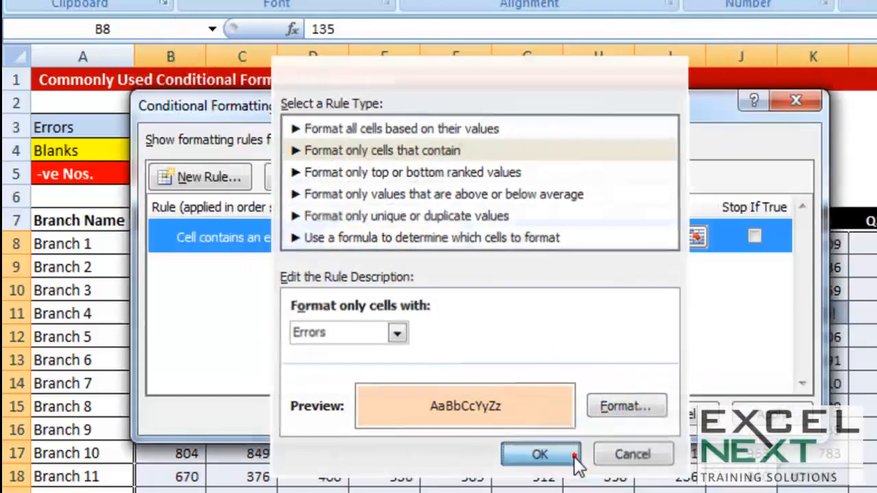
left_click(761, 411)
left_click(607, 412)
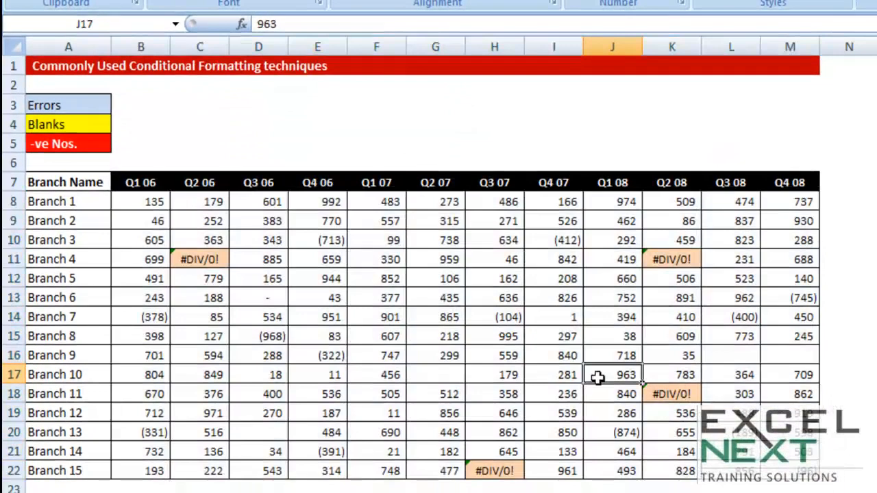
left_click(598, 377)
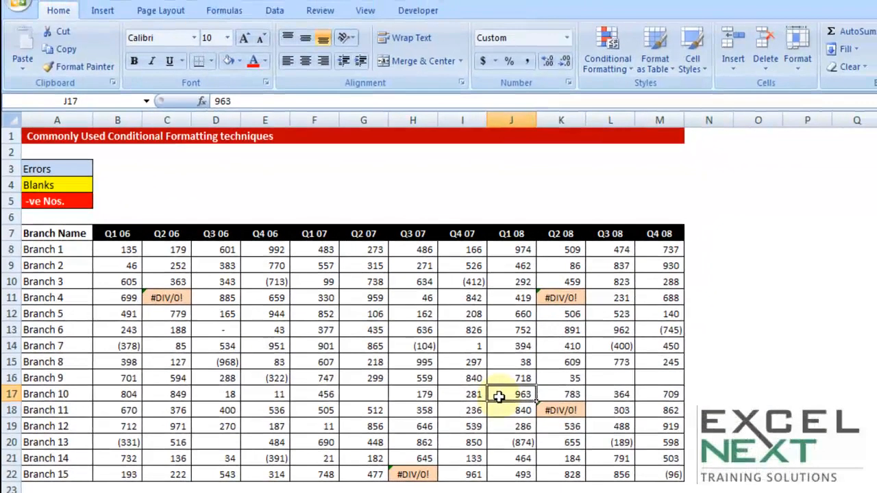
Step: Clear the conditional formatting rules from the entire sheet
left_click(603, 65)
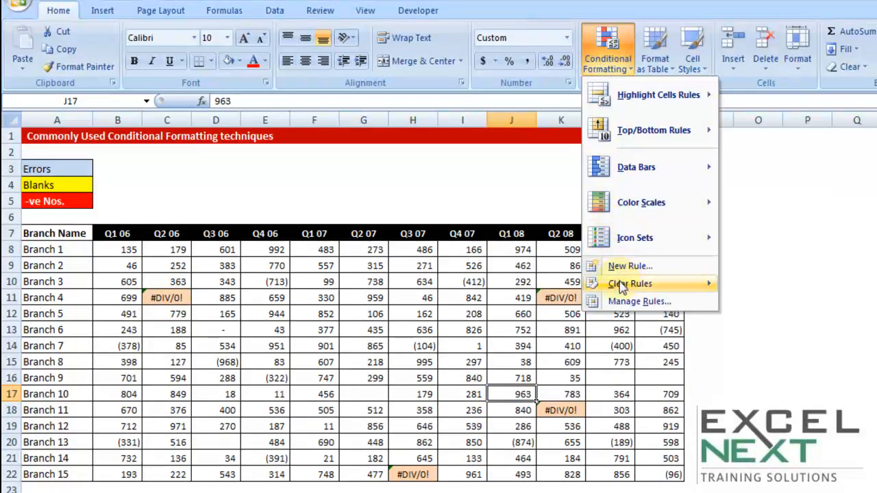
mouse_move(625, 283)
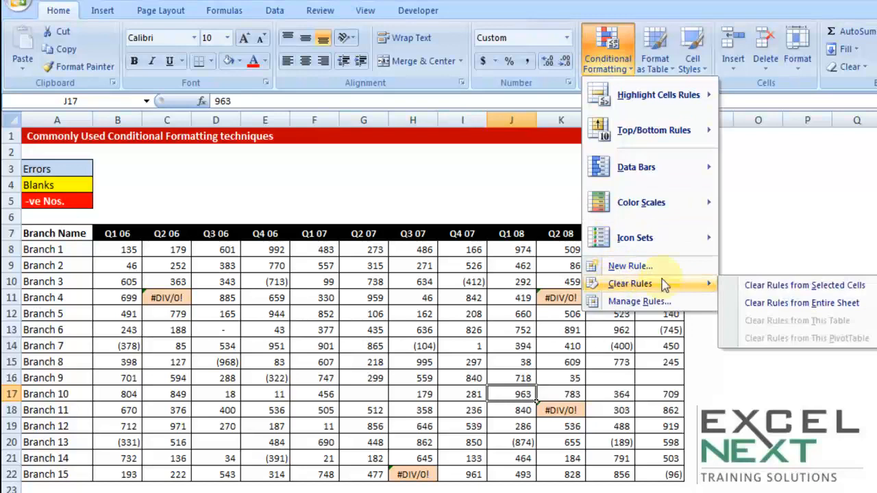
left_click(762, 304)
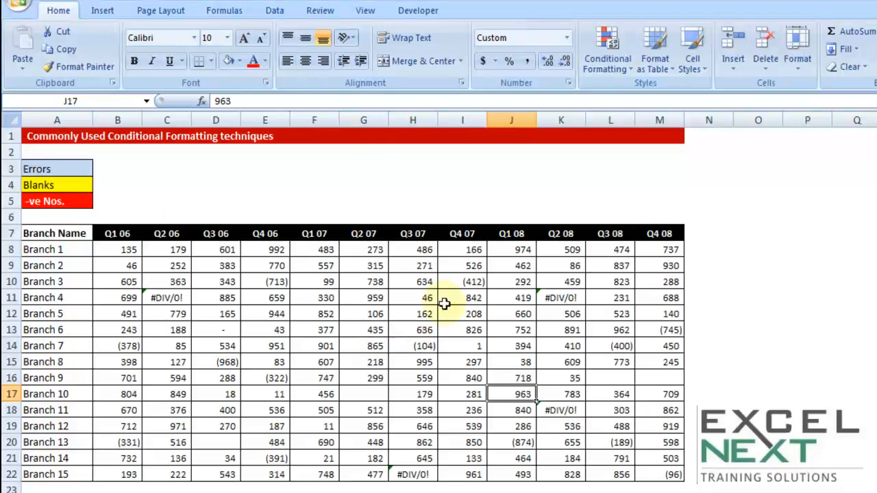
left_click(308, 344)
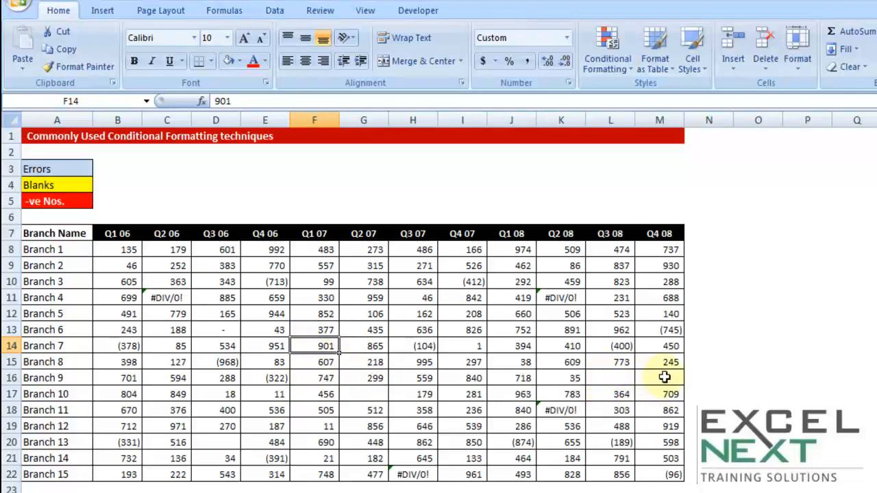
Step: Select B8:M22 and start a new Format only cells that contain rule for Blanks
left_click_drag(110, 251, 648, 473)
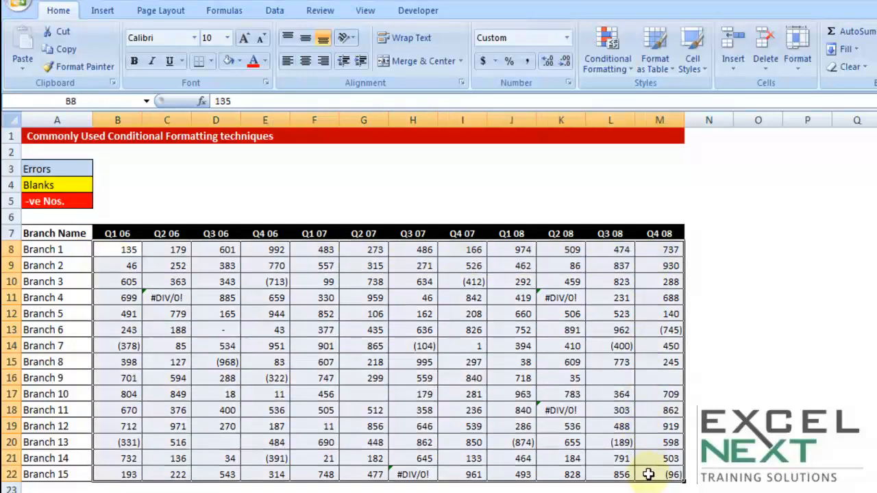
left_click(606, 64)
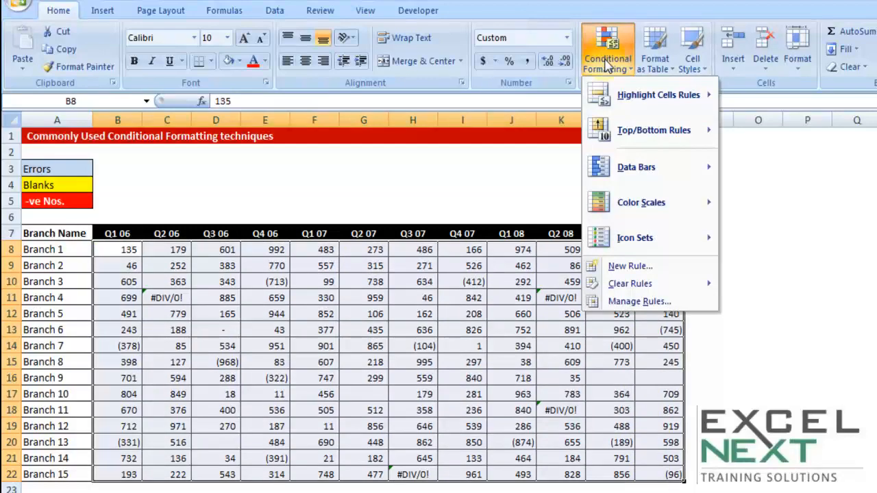
left_click(615, 268)
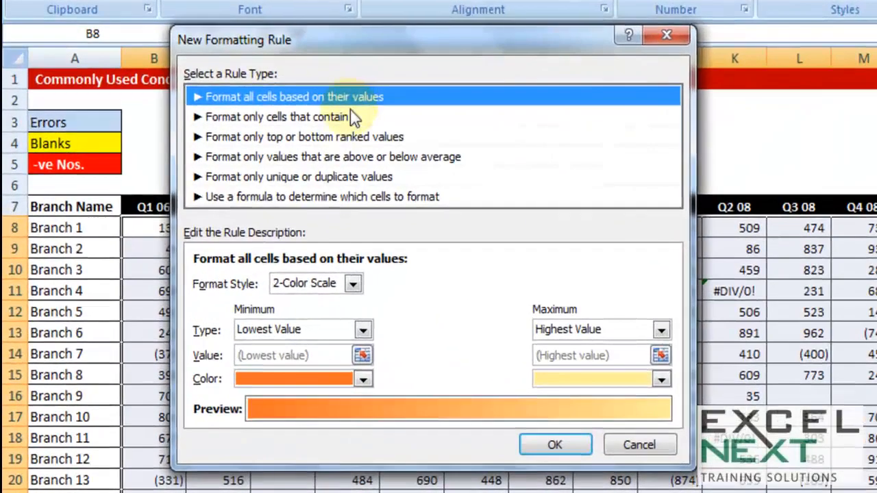
left_click(303, 145)
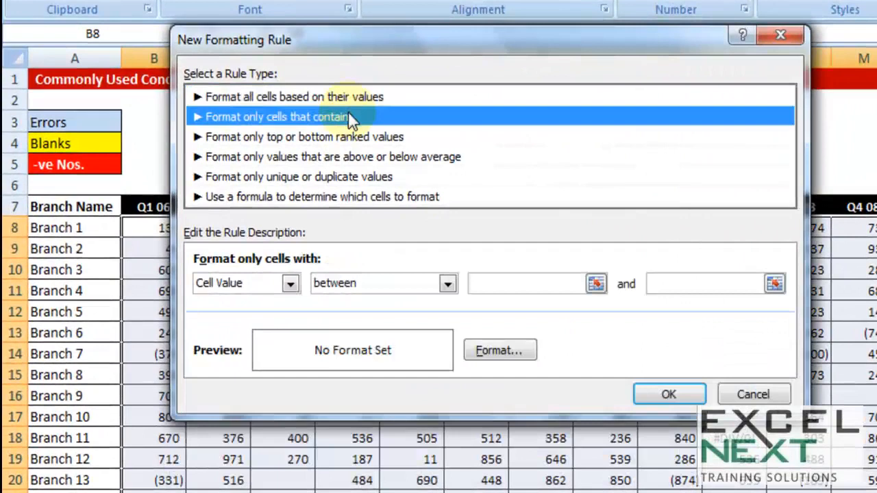
left_click(289, 284)
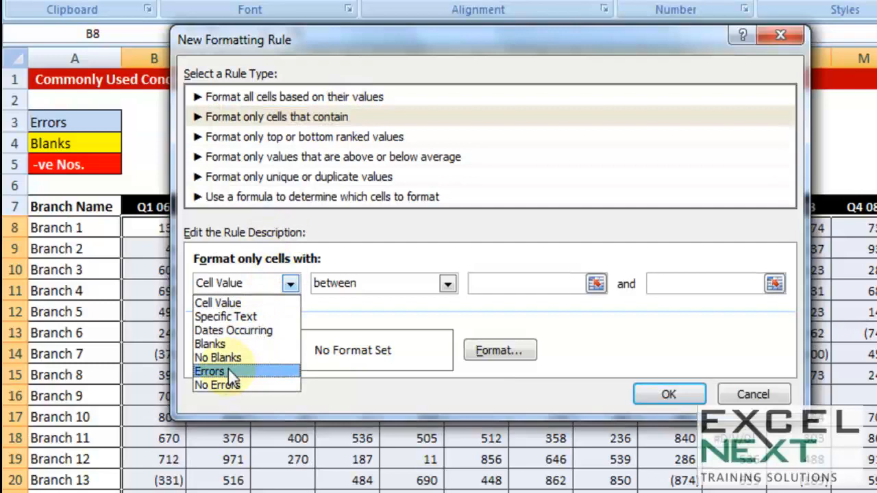
left_click(219, 344)
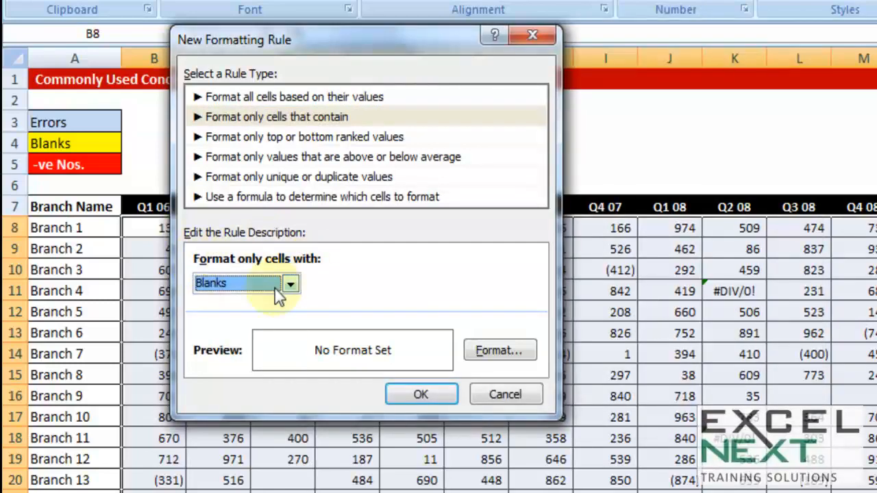
Step: Give the blanks rule a yellow fill and apply it to the range
left_click(511, 352)
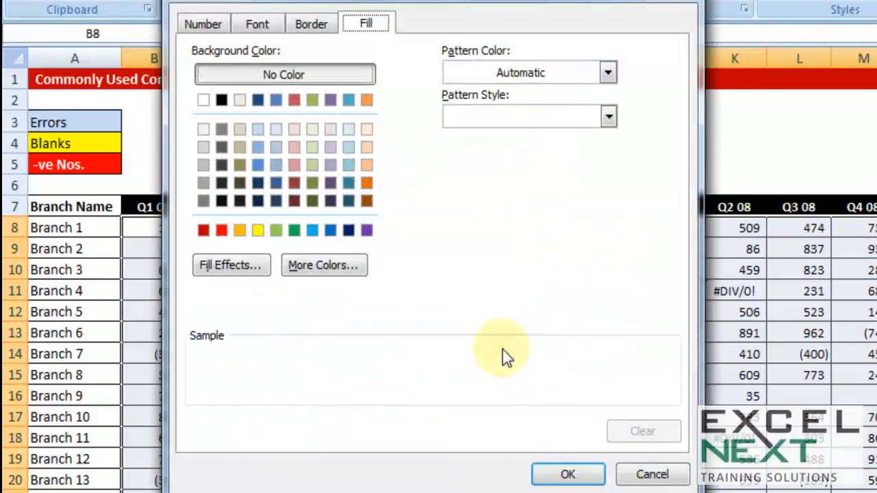
left_click(258, 232)
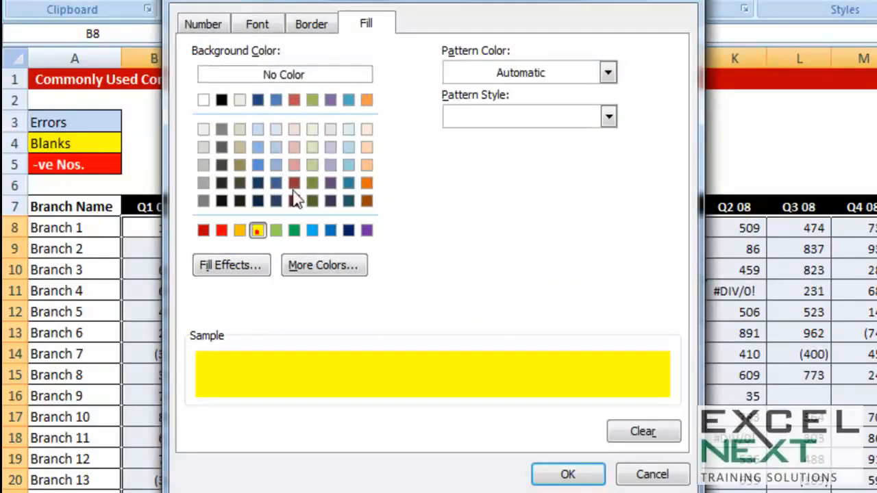
left_click(549, 476)
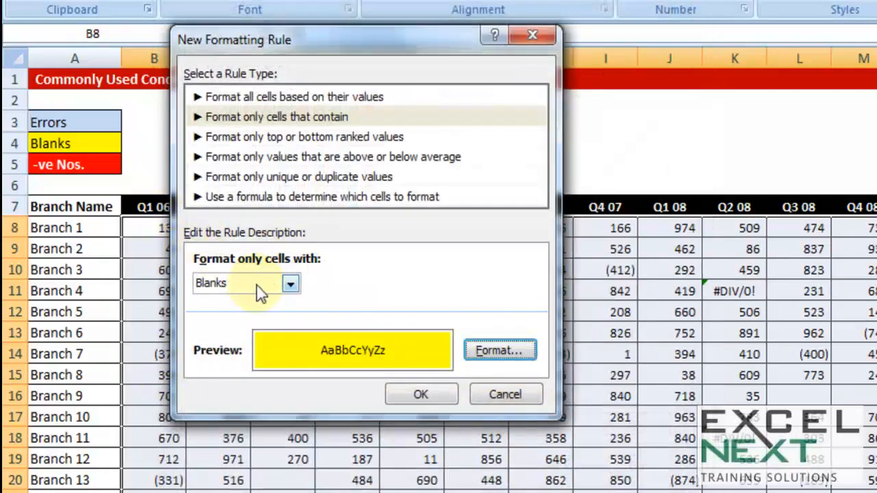
left_click(420, 394)
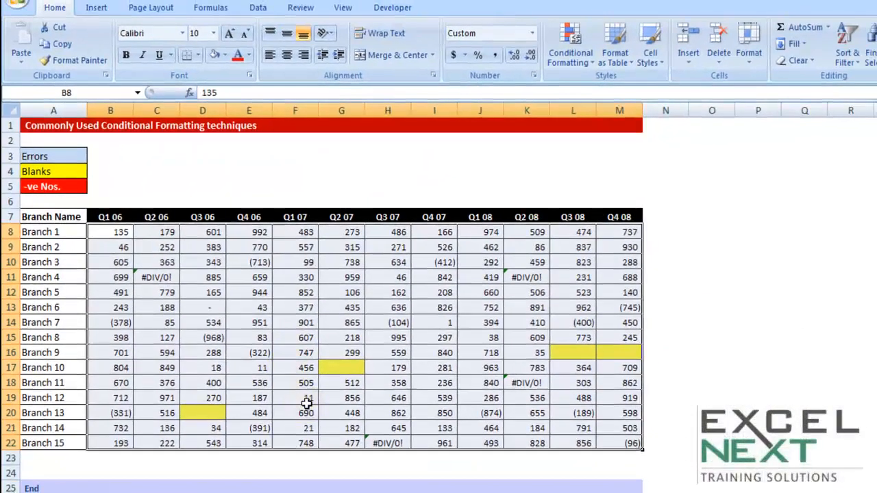
Step: Apply the blanks rule, then select B8:M22 and start a new rule for cell values less than 0
left_click(425, 456)
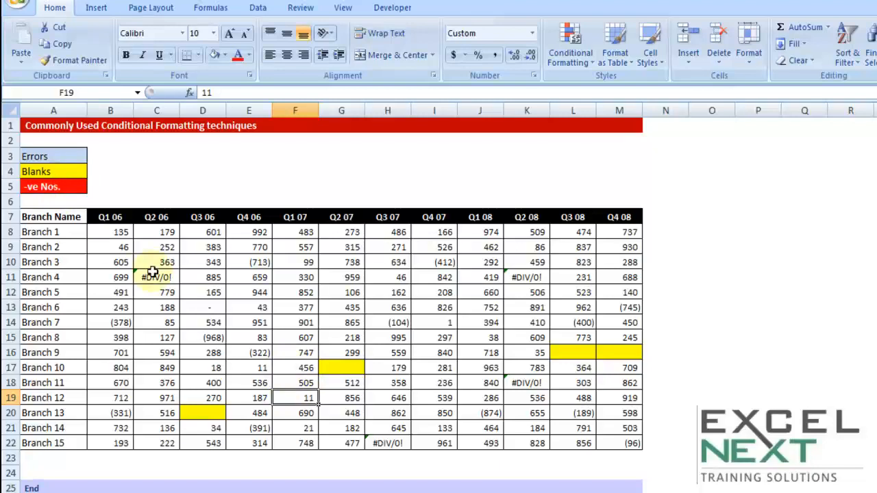
left_click_drag(107, 231, 618, 441)
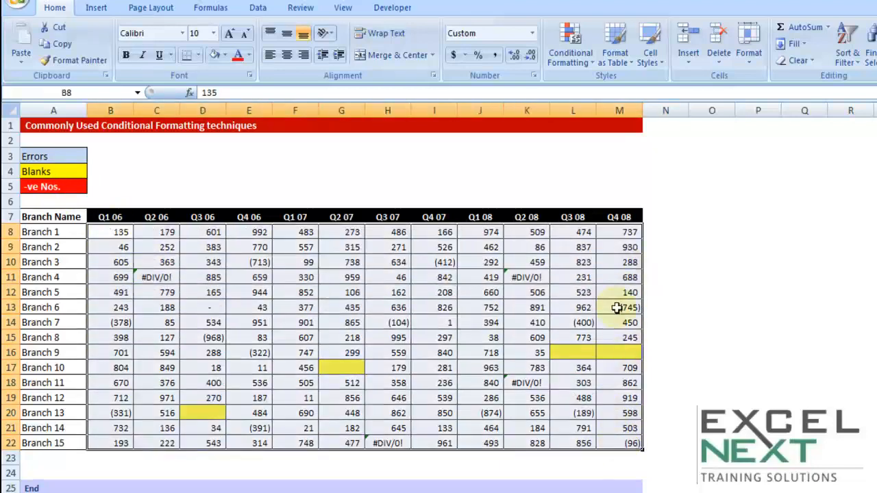
left_click(567, 57)
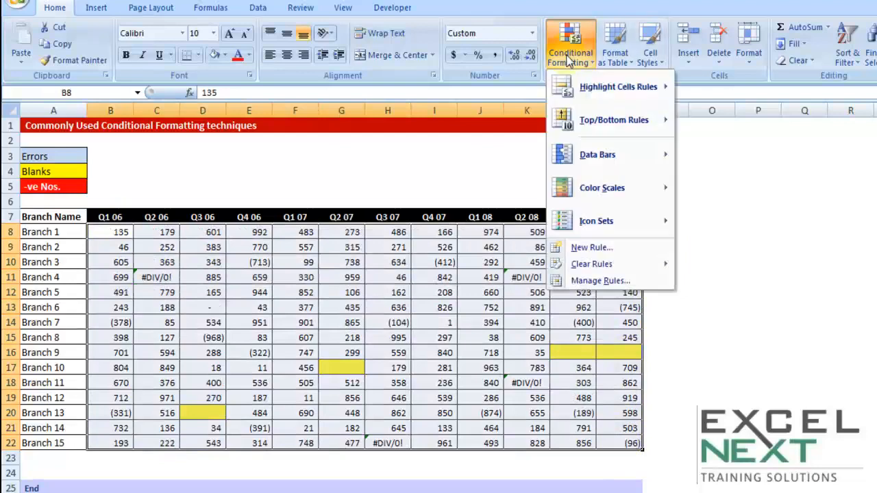
left_click(572, 249)
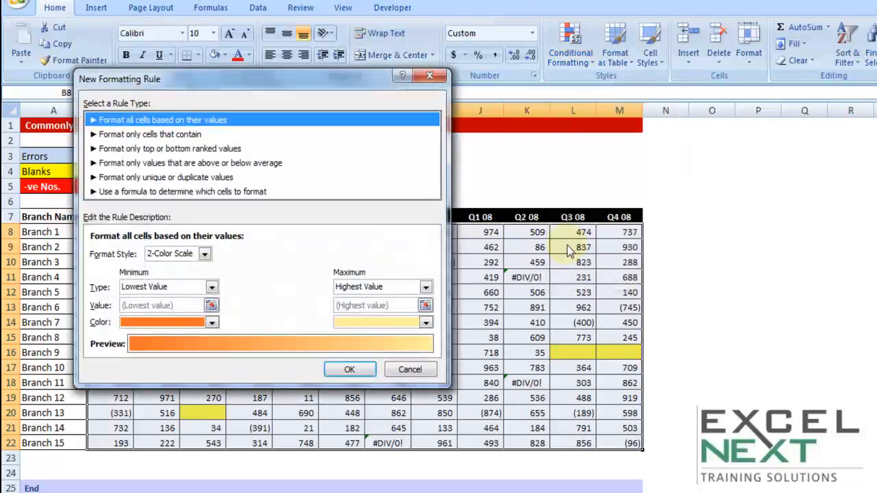
left_click(196, 135)
left_click_drag(211, 80, 417, 38)
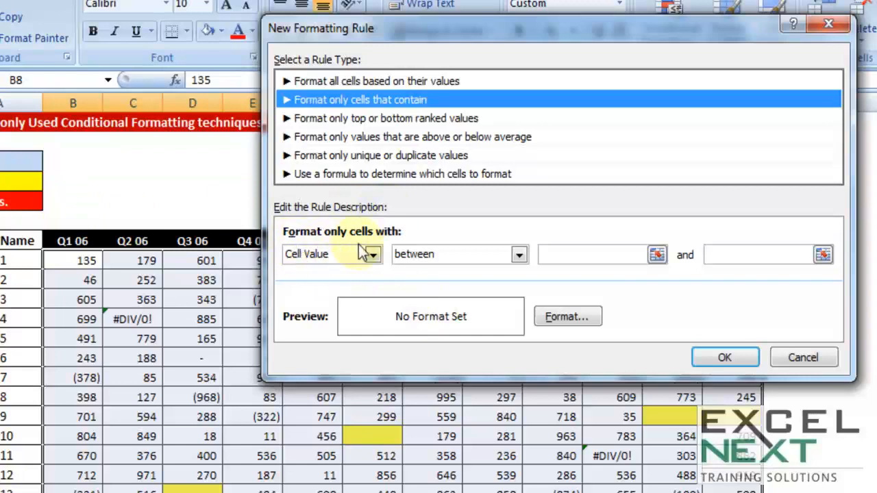
left_click(414, 256)
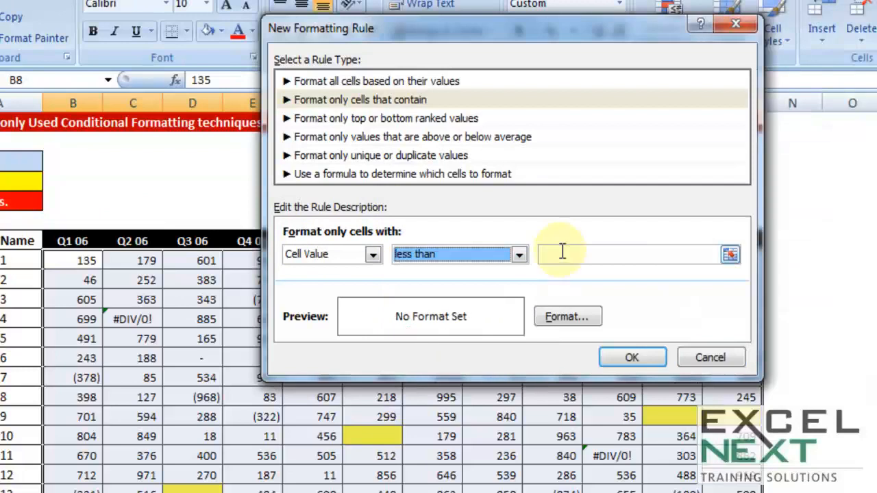
left_click(562, 253)
type("0")
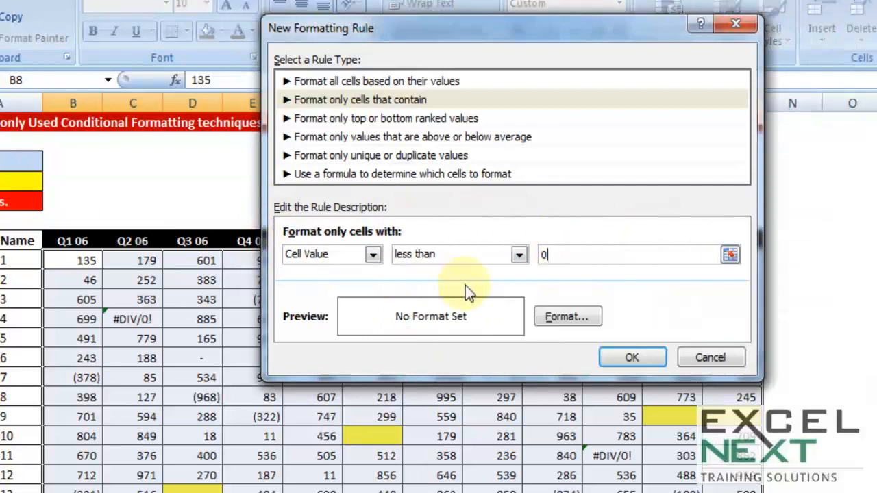
Step: Give the negative-values rule a red fill with white font and apply it to the range
left_click(573, 317)
left_click(573, 317)
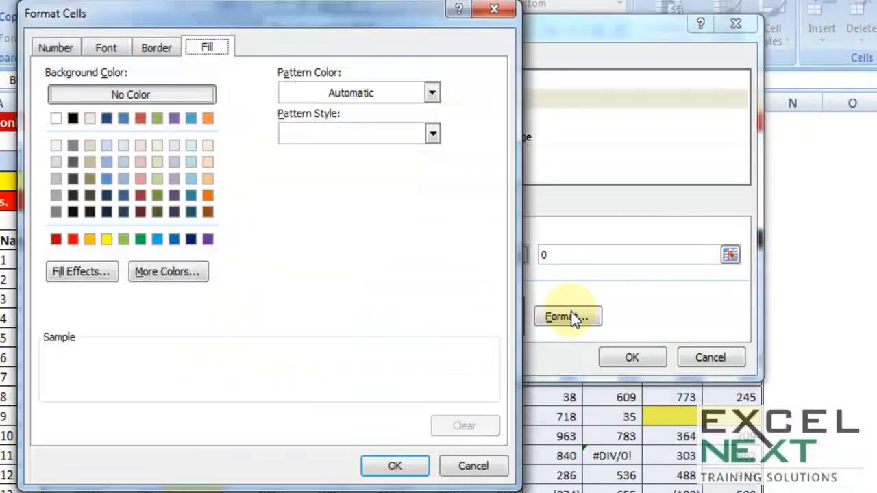
left_click(73, 239)
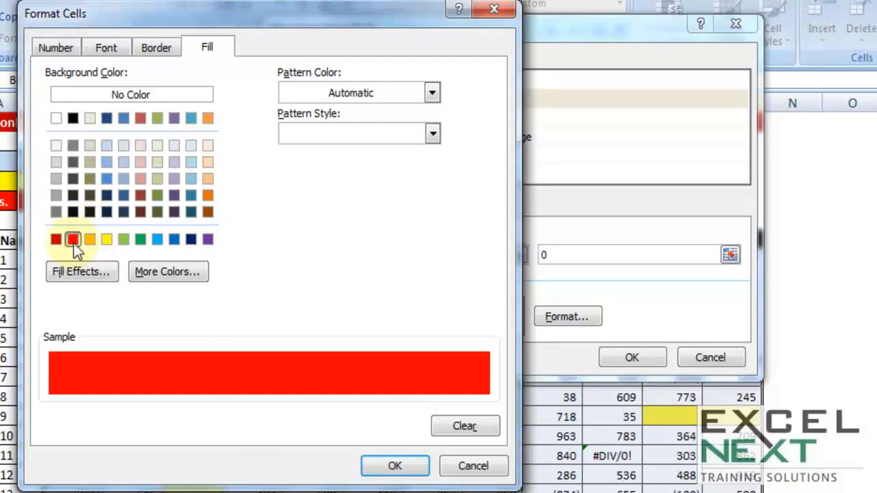
left_click(110, 50)
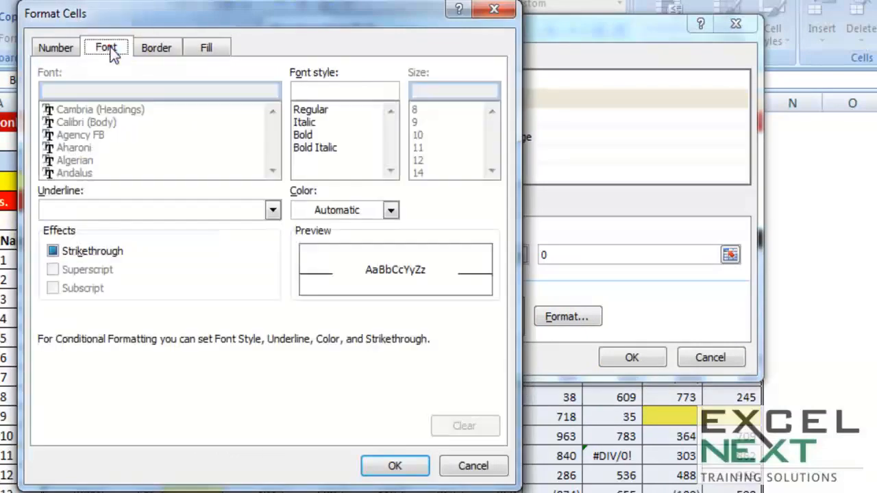
left_click(356, 212)
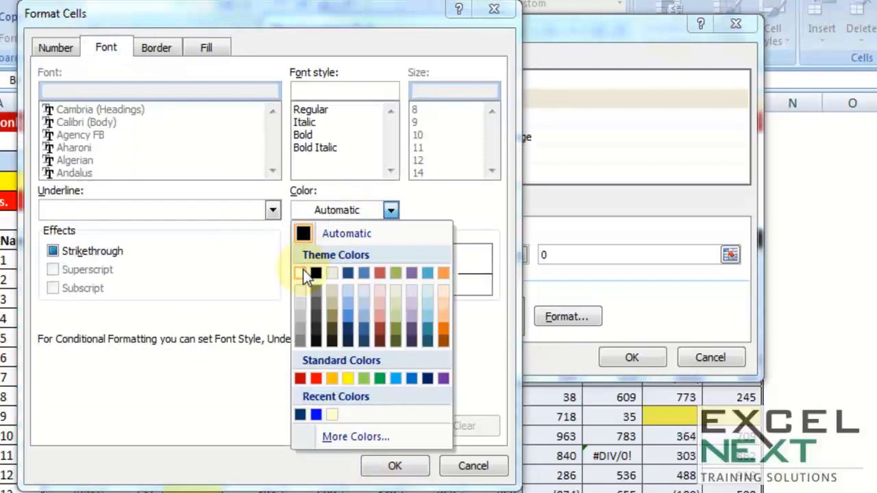
left_click(306, 273)
left_click(396, 466)
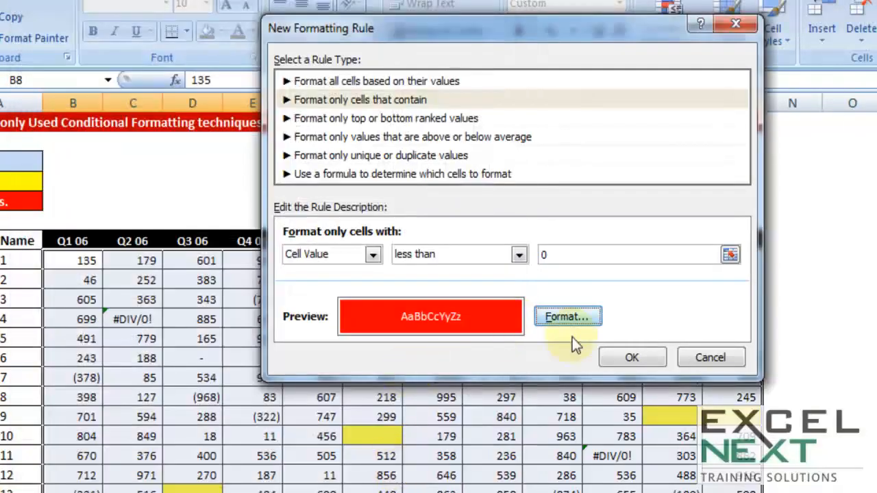
left_click(632, 358)
left_click(538, 435)
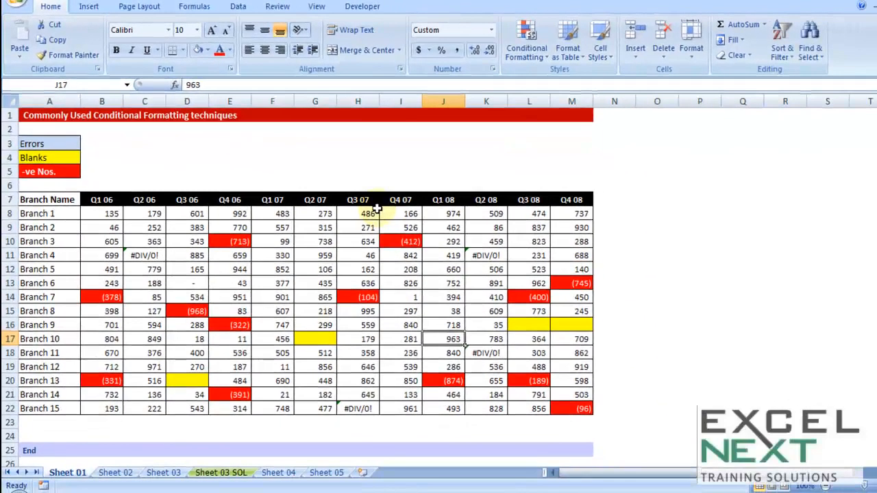
Step: Switch to Sheet 02 and examine the name and employee ID columns down to row 50
left_click(117, 472)
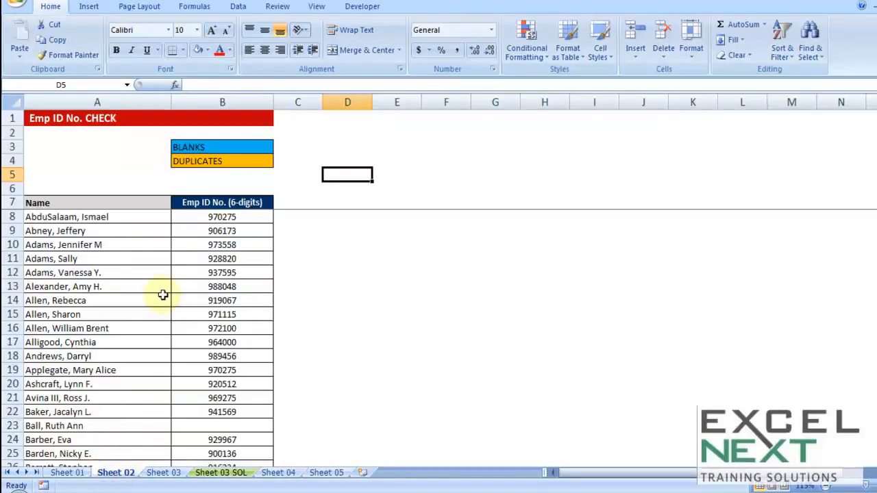
left_click_drag(86, 218, 88, 397)
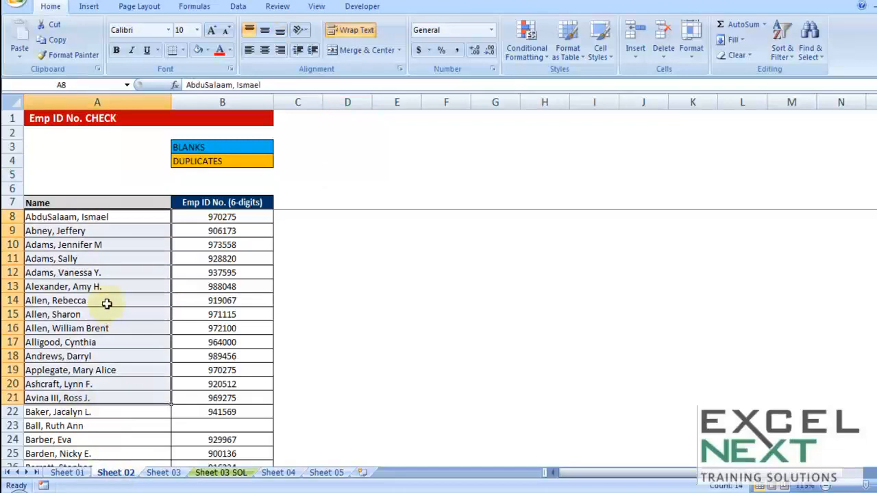
left_click_drag(222, 217, 222, 397)
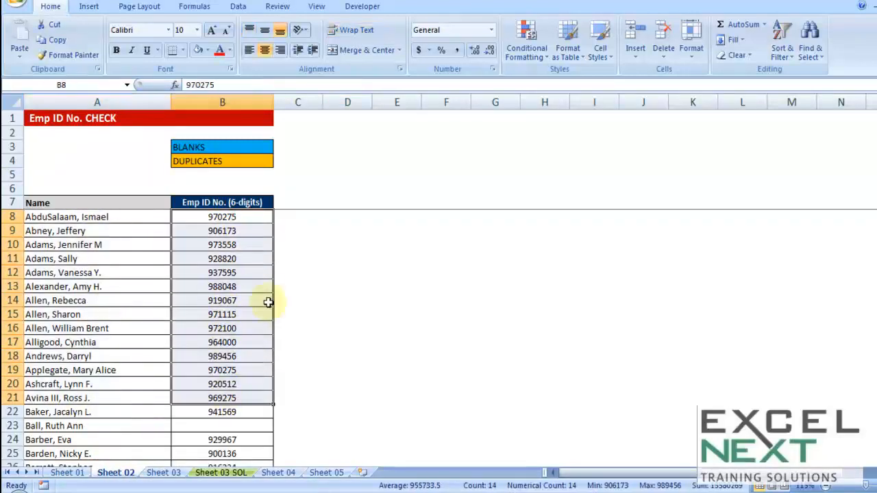
left_click(256, 268)
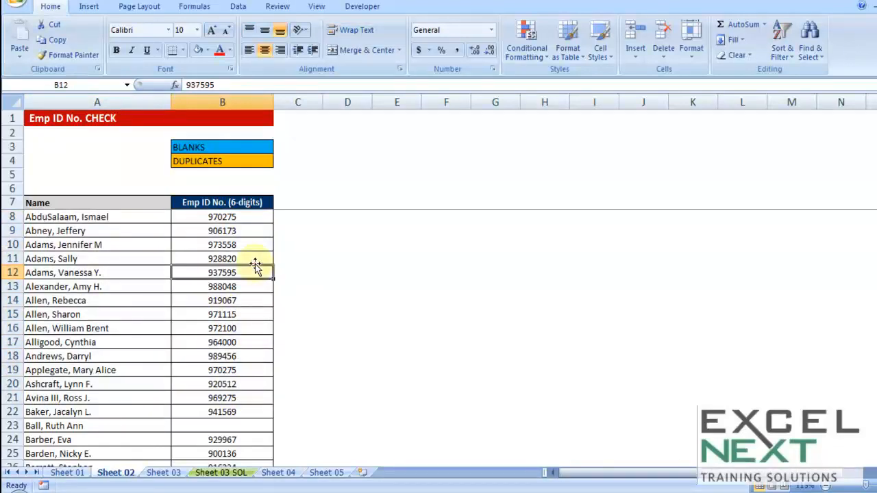
scroll(243, 224, "down", 9)
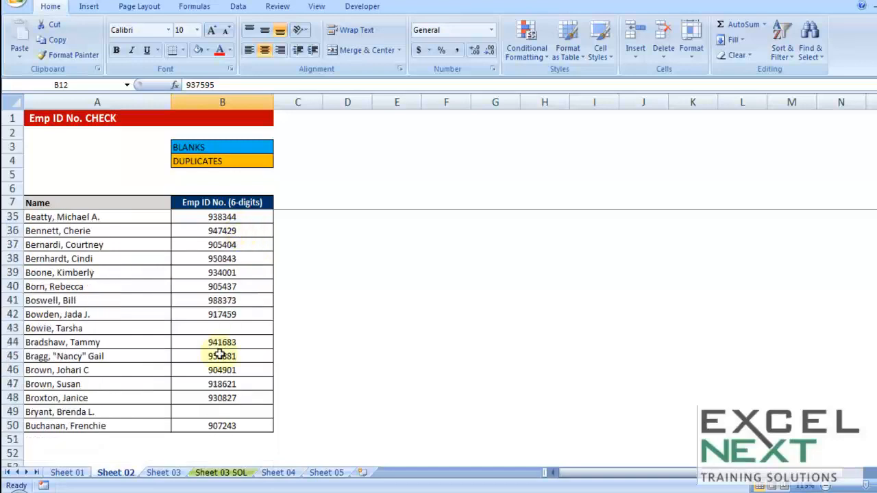
left_click(233, 414)
scroll(272, 346, "up", 3)
scroll(272, 346, "up", 3)
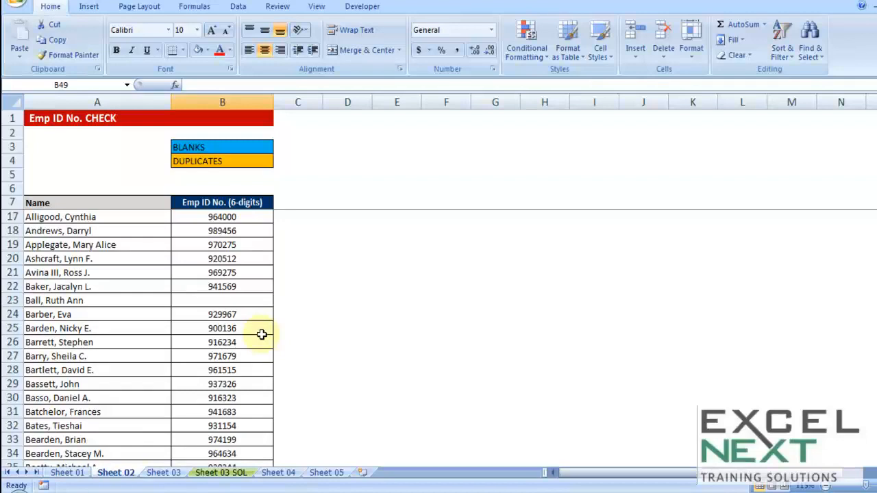
scroll(261, 322, "up", 3)
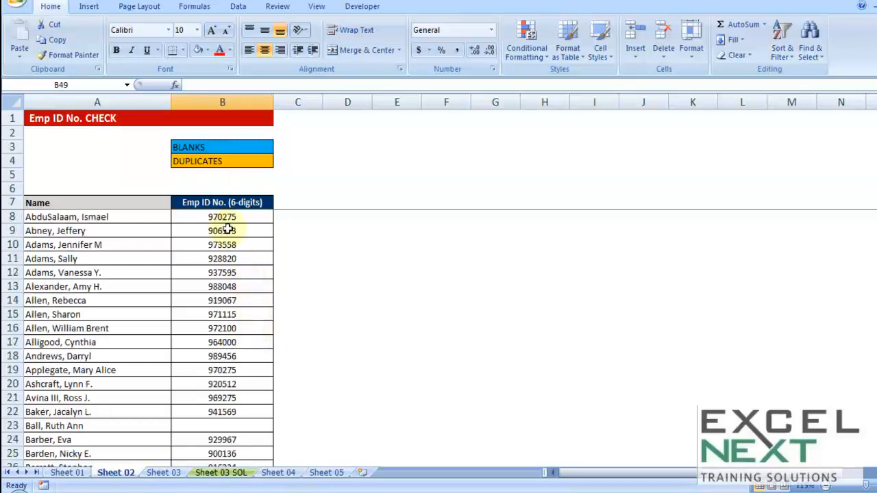
Step: Select the employee IDs B8:B50 and start a new Format only cells that contain rule for Blanks
left_click_drag(224, 218, 233, 413)
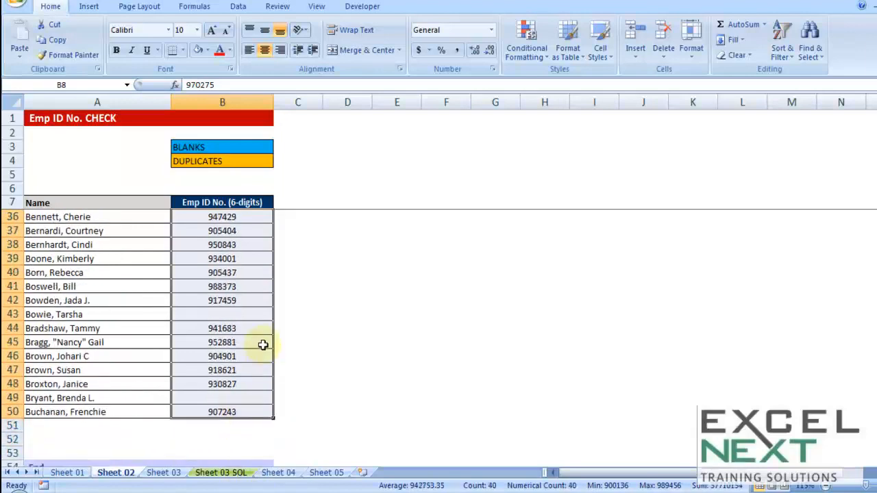
left_click(528, 49)
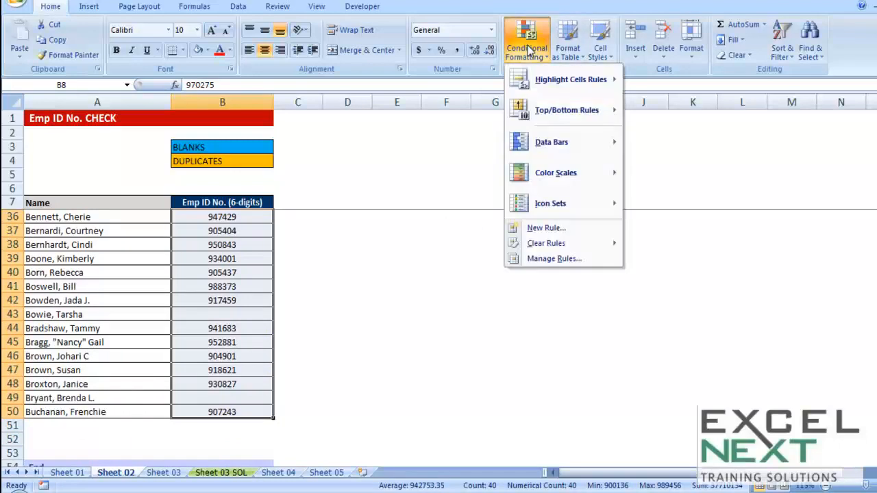
left_click(542, 227)
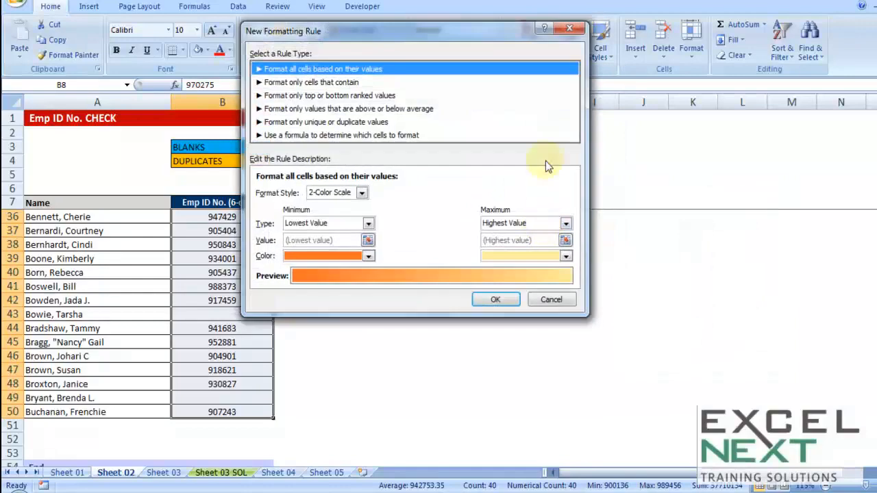
left_click(369, 86)
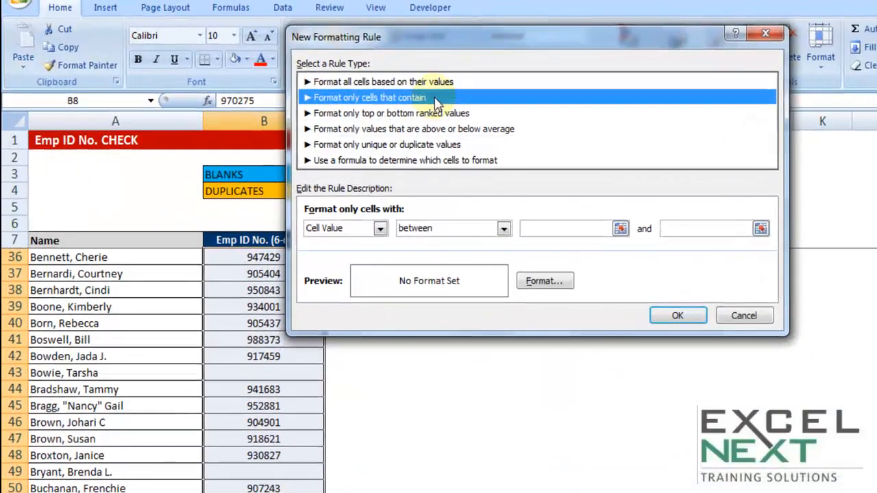
left_click(380, 228)
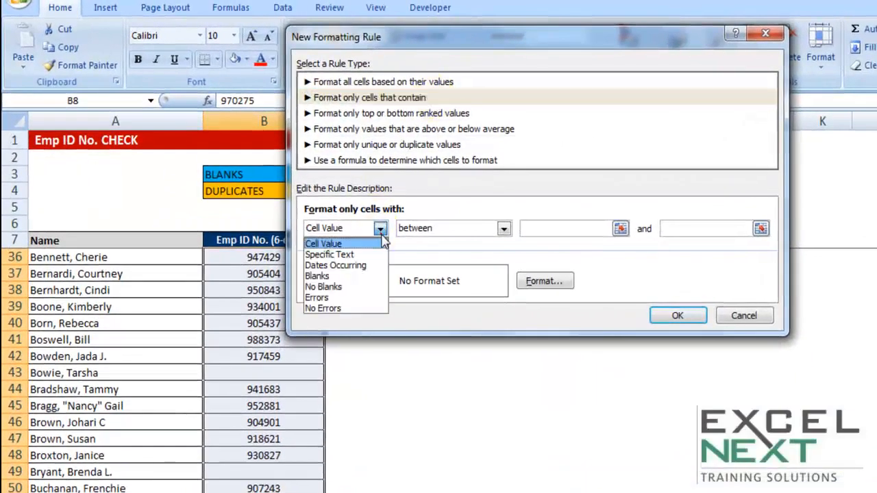
left_click(328, 278)
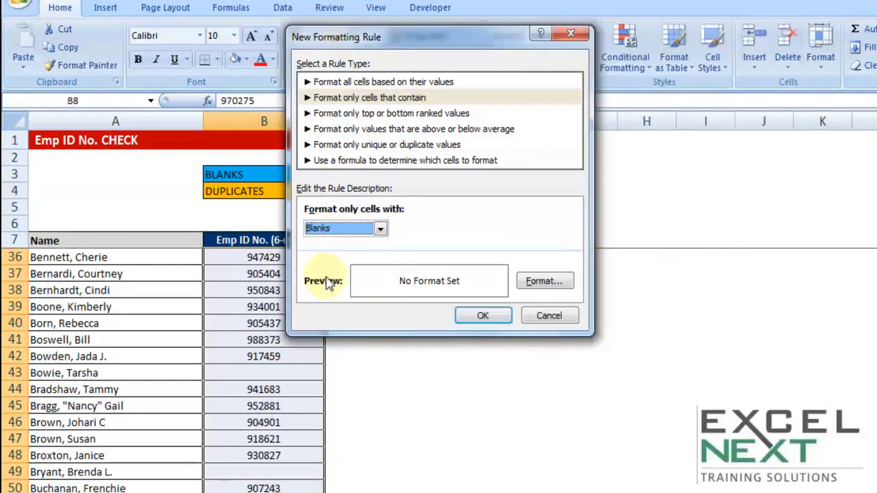
Step: Give the blank-ID rule a blue fill and apply it to the range
left_click(544, 288)
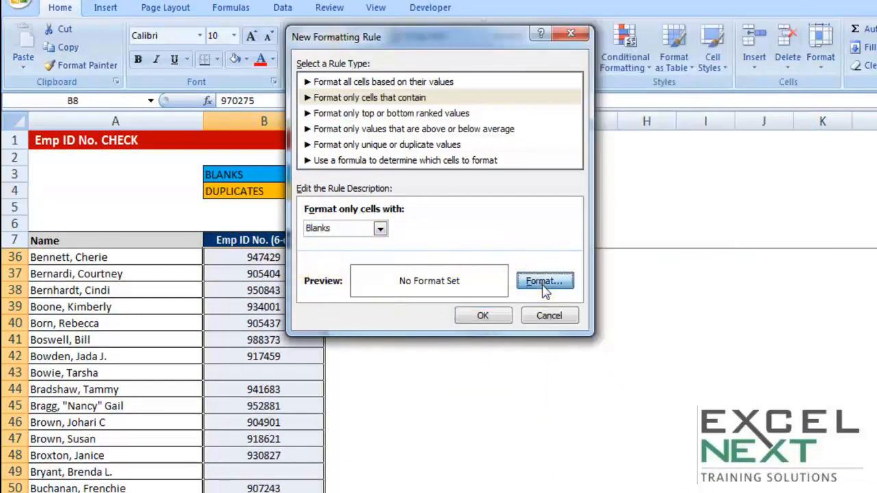
left_click_drag(444, 1, 495, 88)
left_click(358, 75)
left_click(434, 278)
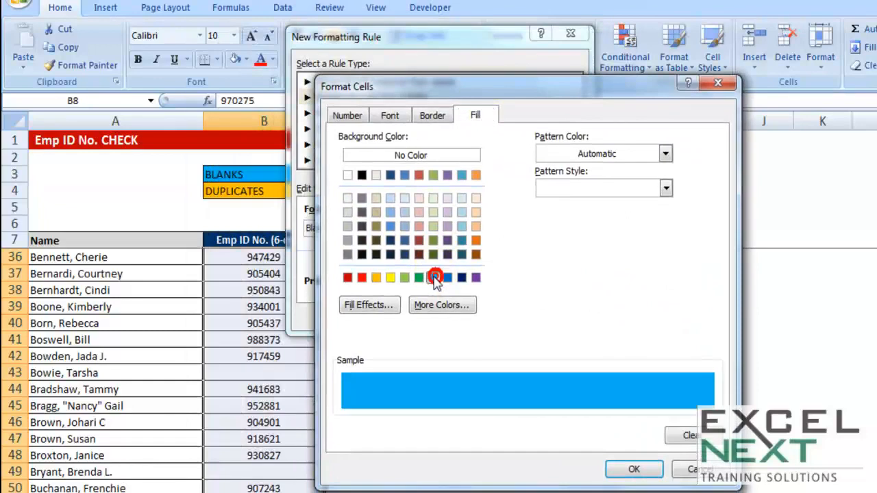
left_click(621, 470)
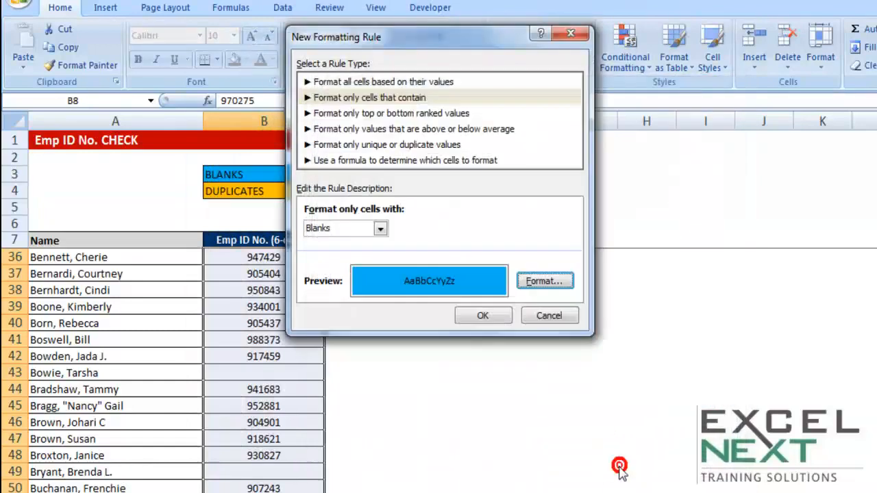
left_click(462, 316)
Step: Scroll through the employee ID column to check which blank cells are highlighted
scroll(461, 390, "up", 3)
scroll(461, 389, "up", 6)
left_click(312, 408)
scroll(288, 357, "down", 4)
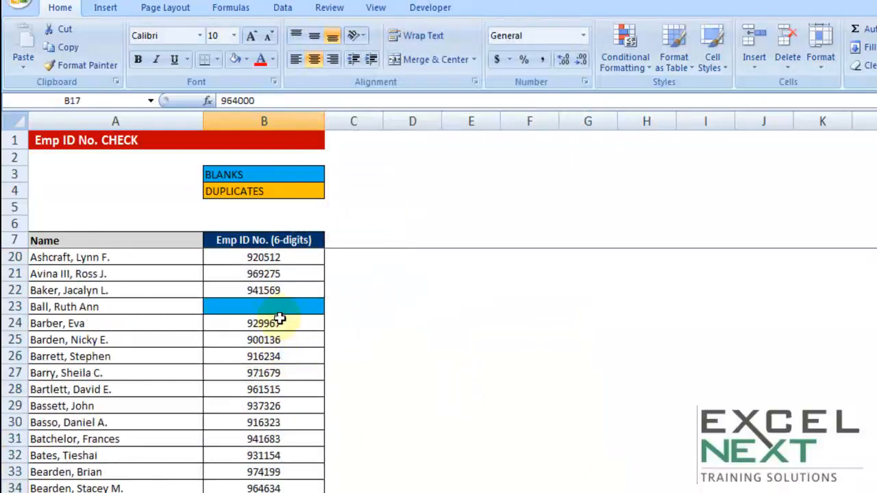
scroll(280, 322, "down", 5)
scroll(281, 324, "down", 1)
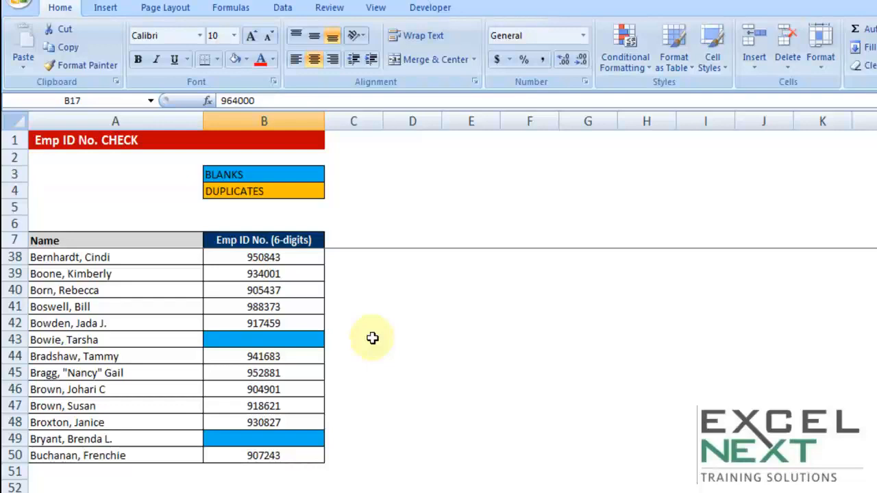
scroll(372, 338, "up", 9)
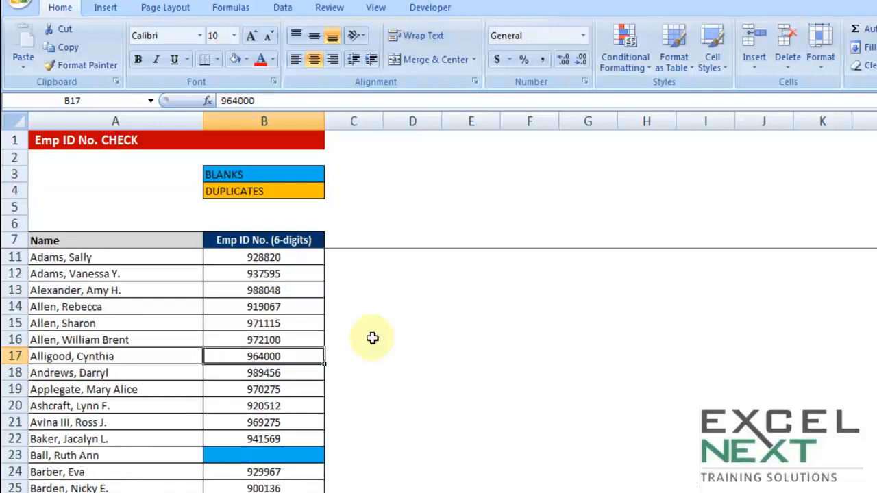
scroll(372, 338, "up", 1)
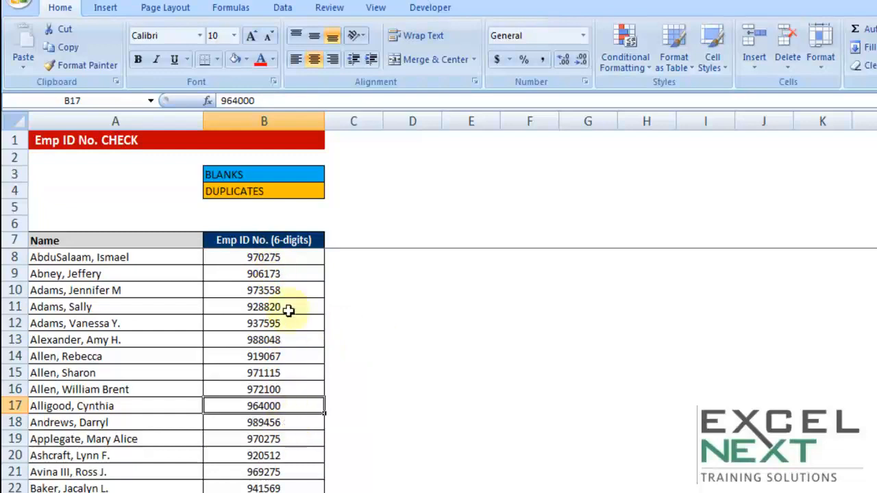
Step: Select the employee IDs B8:B50 and start a new Format only unique or duplicate values rule for duplicate values
left_click_drag(284, 257, 283, 491)
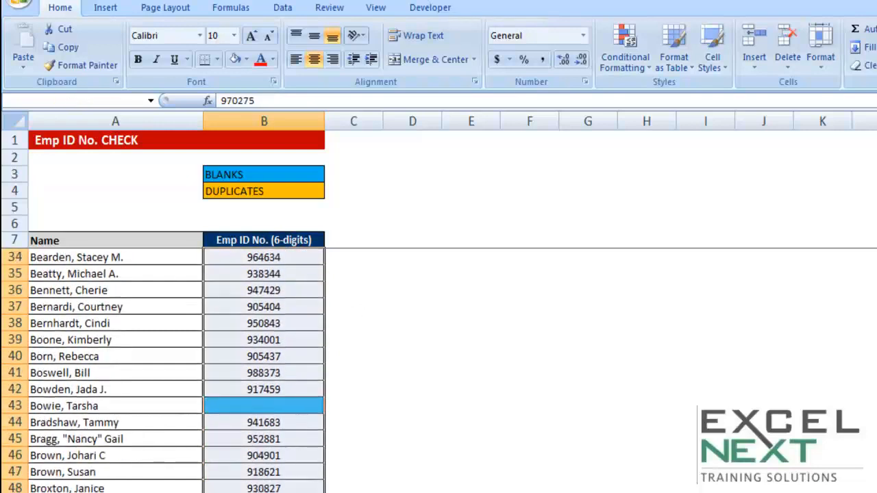
left_click(615, 68)
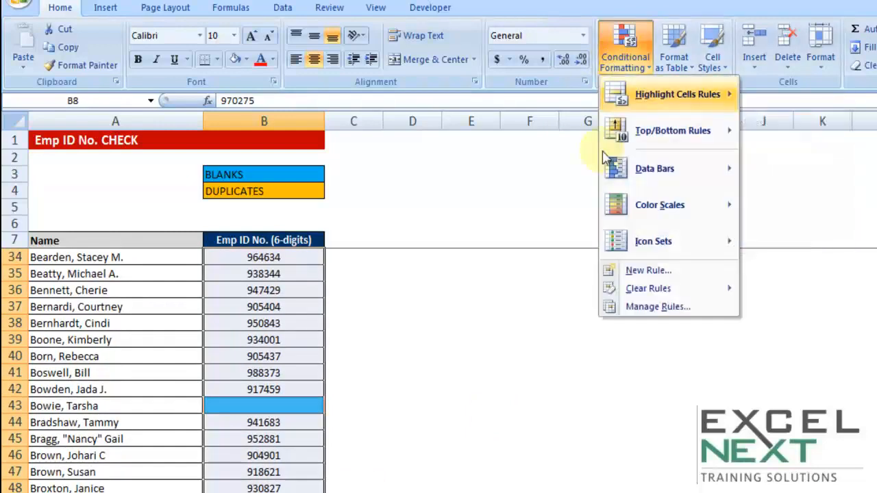
left_click(646, 272)
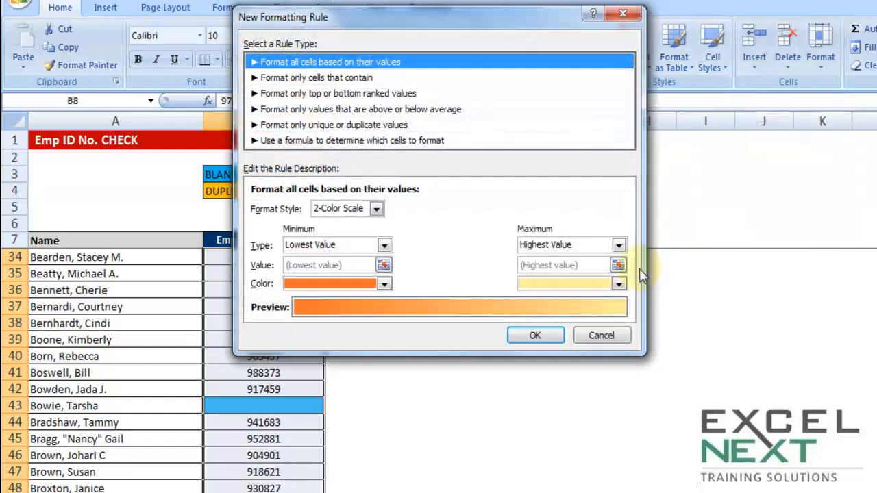
left_click(330, 128)
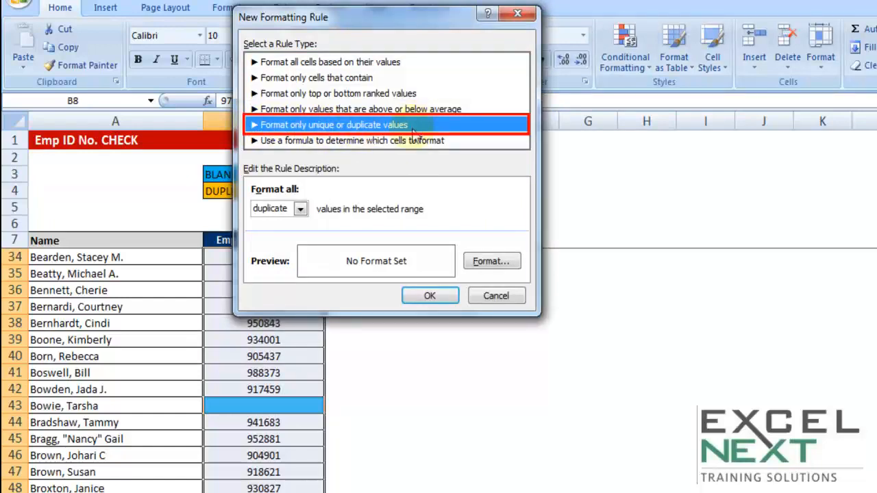
key("Tab")
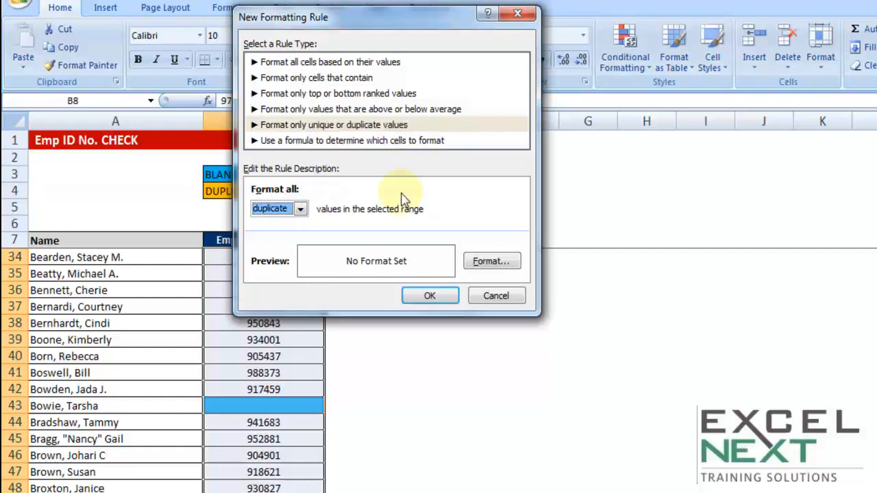
left_click(302, 208)
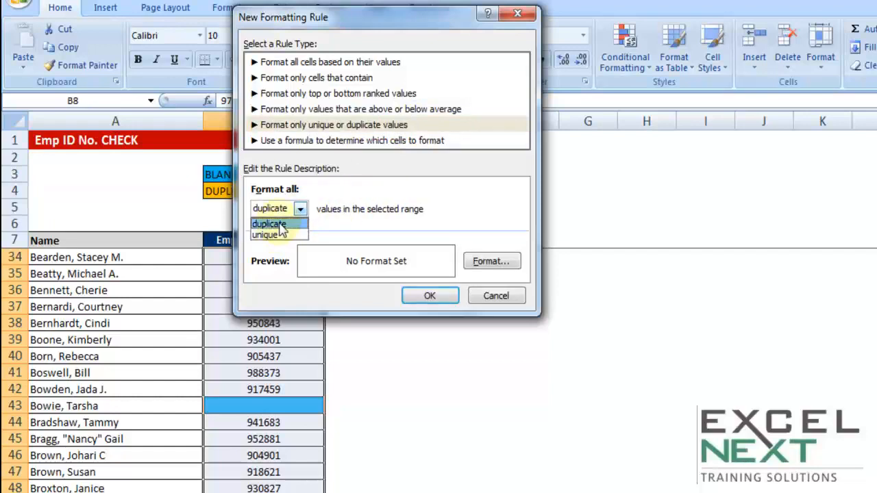
left_click(278, 224)
Step: Give the duplicate-ID rule an orange fill and apply it to the range
left_click(491, 263)
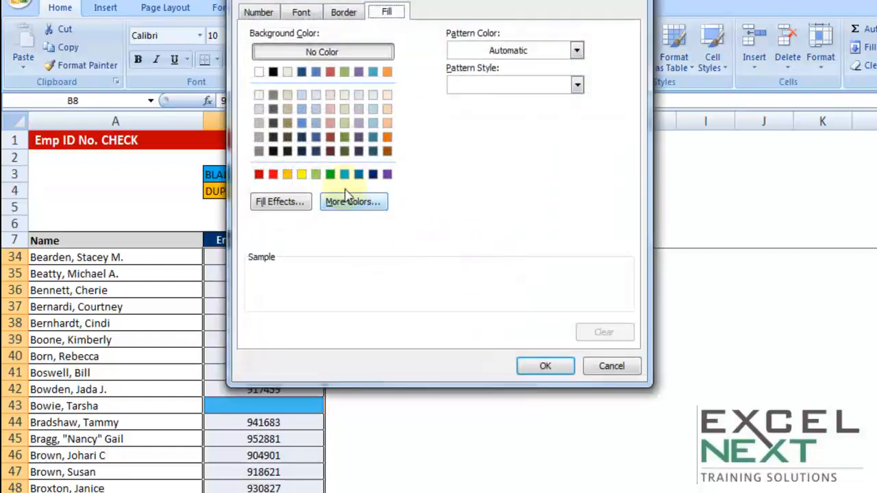
left_click(287, 174)
left_click(526, 369)
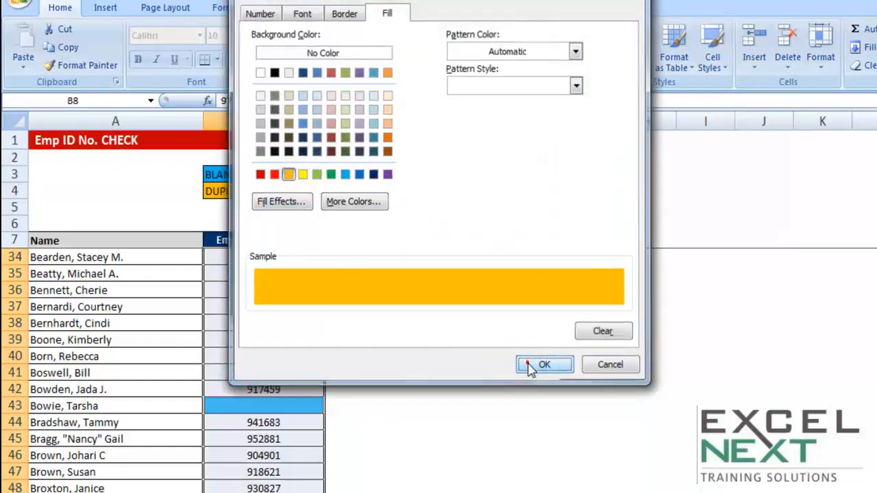
left_click(413, 294)
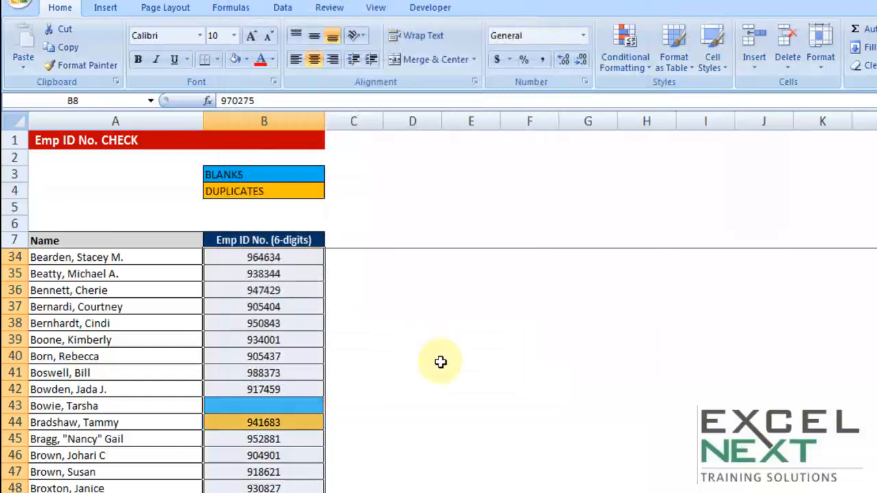
Step: Change the employee ID in B8 to 970279 to test the duplicate highlighting
scroll(441, 357, "up", 9)
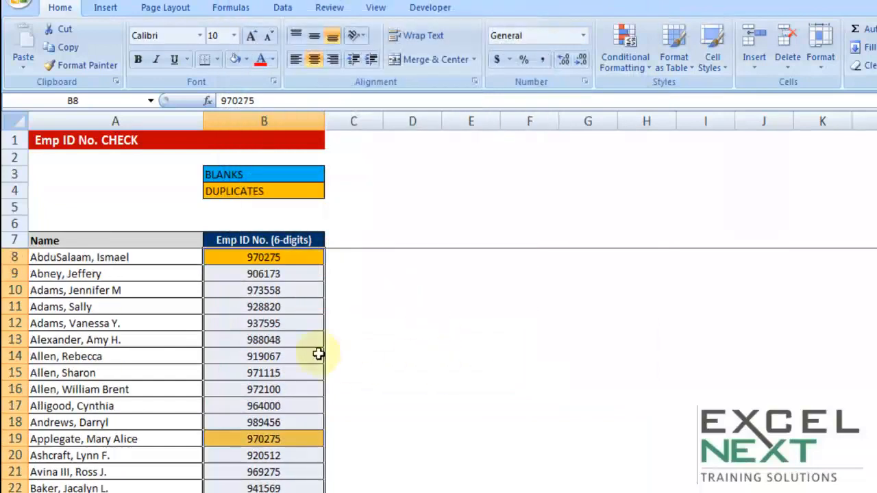
left_click(279, 257)
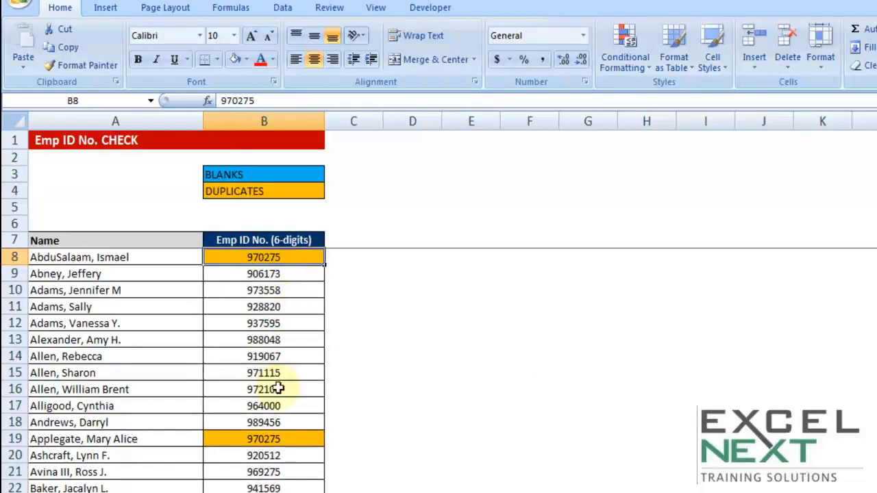
scroll(299, 407, "down", 3)
scroll(301, 407, "down", 2)
scroll(304, 388, "up", 5)
double_click(306, 257)
double_click(305, 257)
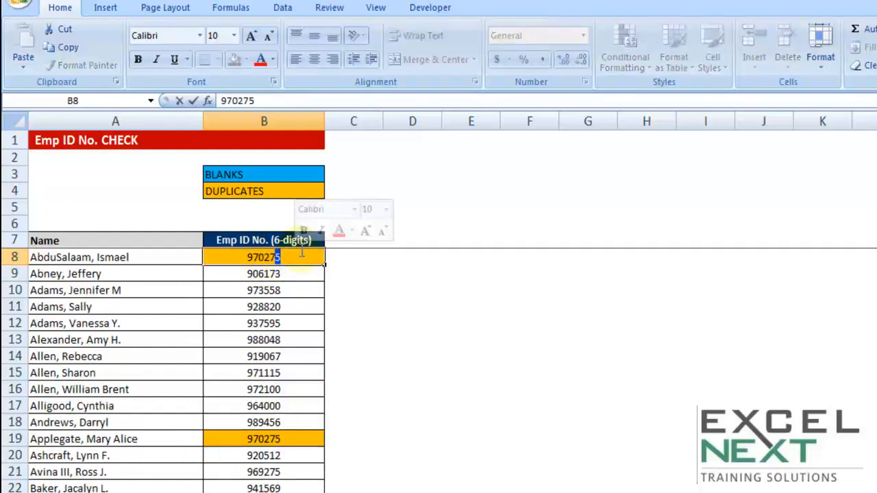
type("9")
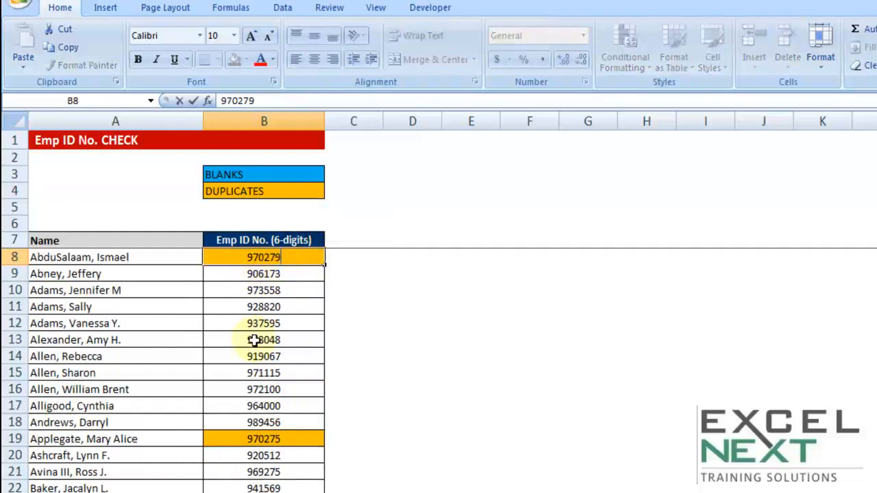
left_click(256, 303)
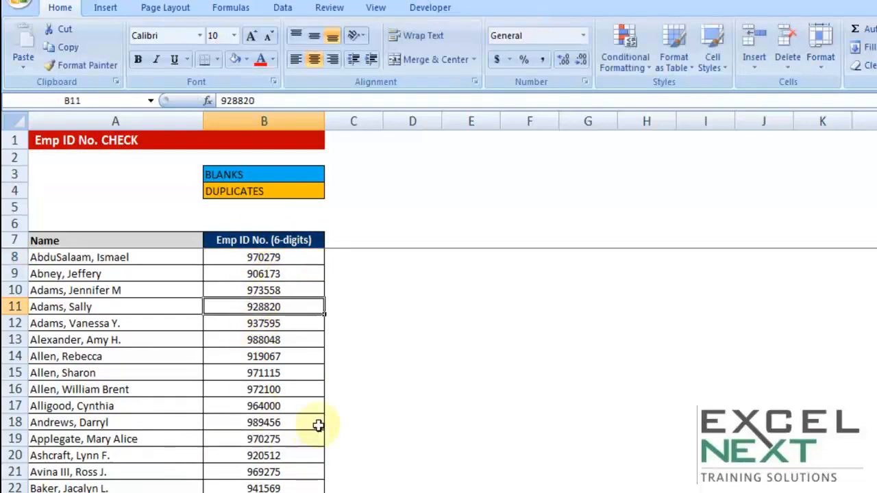